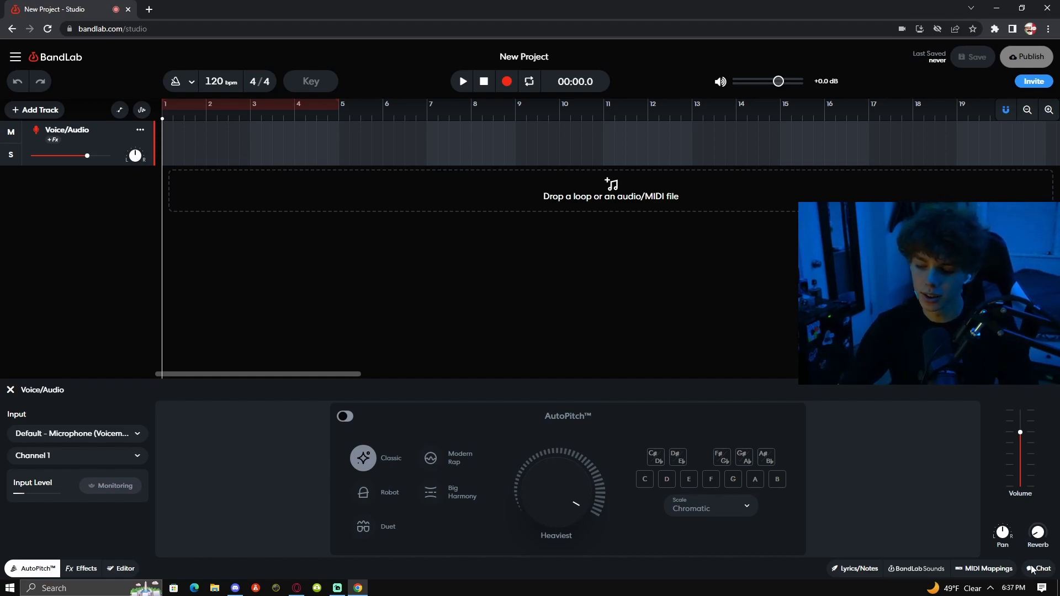
Search the BandLab Sounds packs for drums and open the Funk Drums pack
{"action": "left_click", "coordinate": [905, 569]}
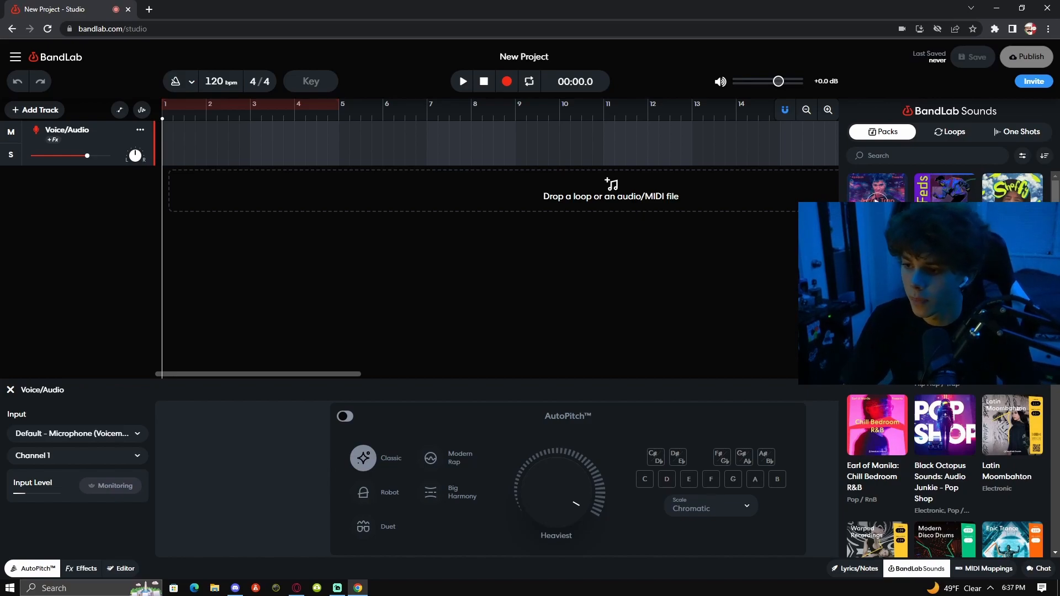
{"action": "left_click", "coordinate": [941, 160]}
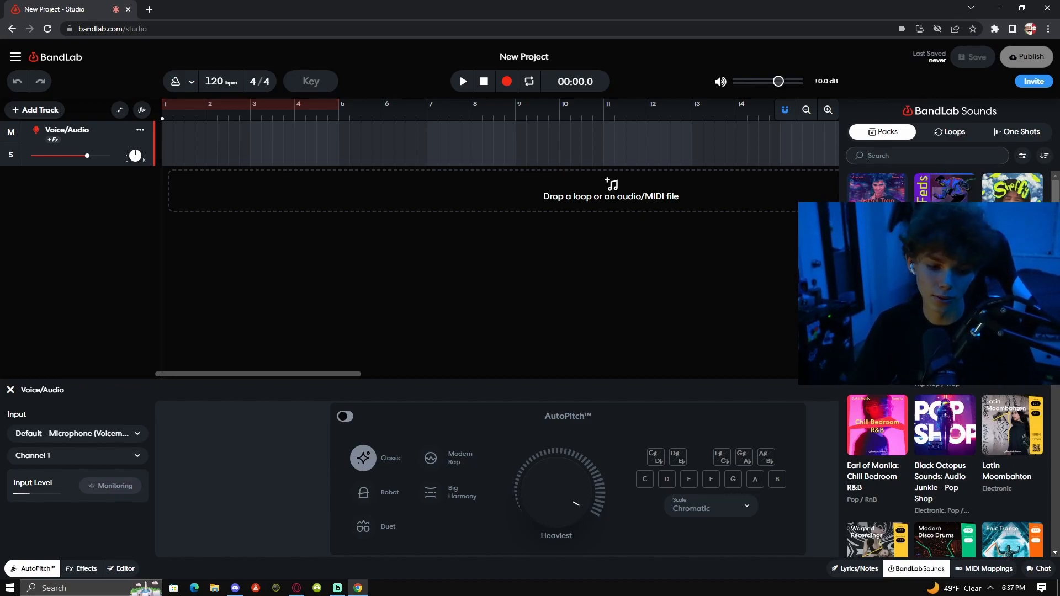
{"action": "type", "text": "drums"}
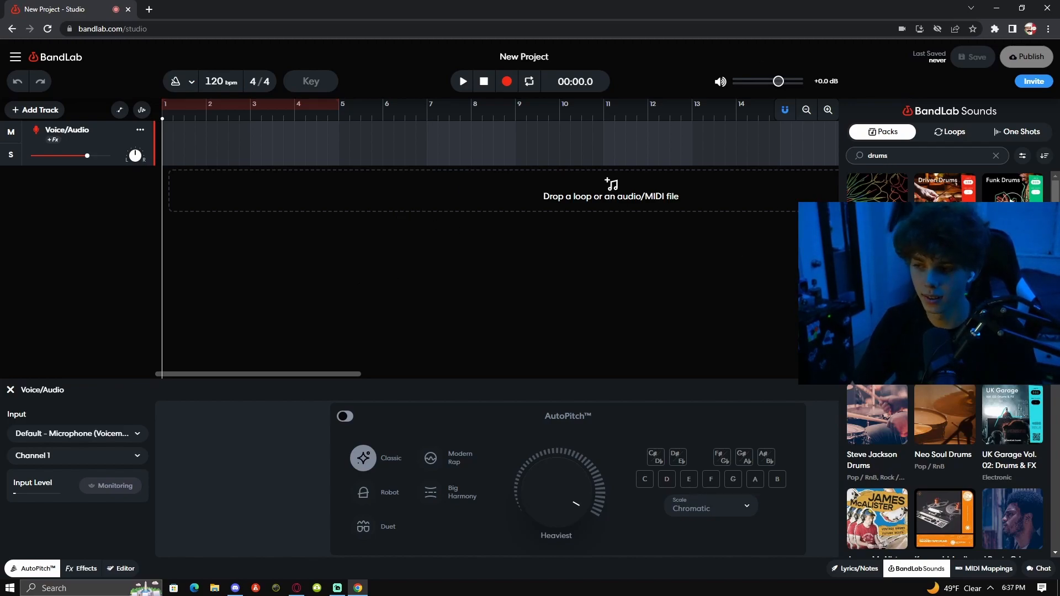
{"action": "left_click", "coordinate": [991, 391]}
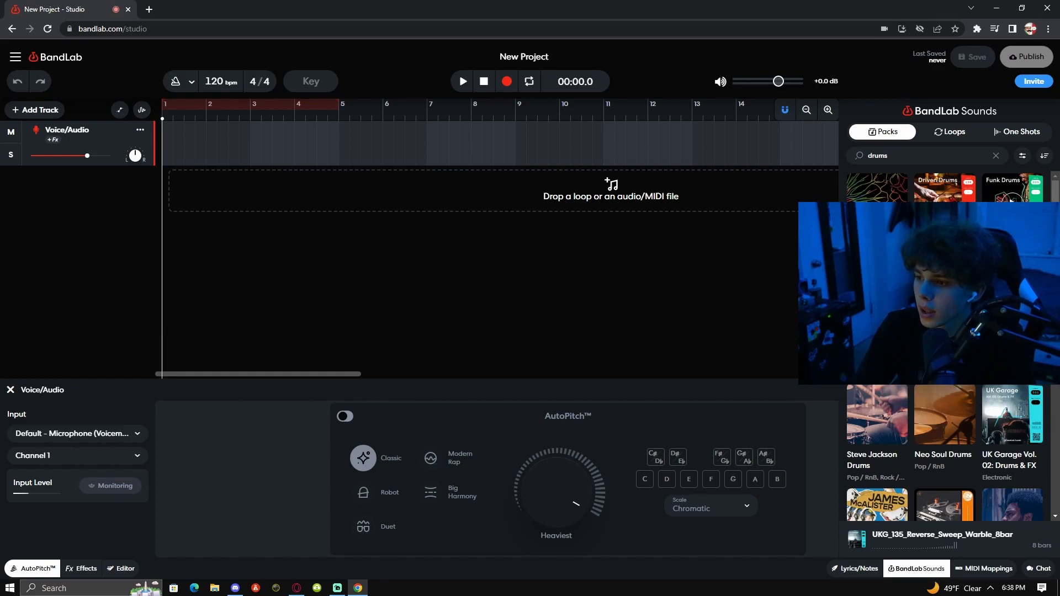
{"action": "left_click", "coordinate": [1012, 220]}
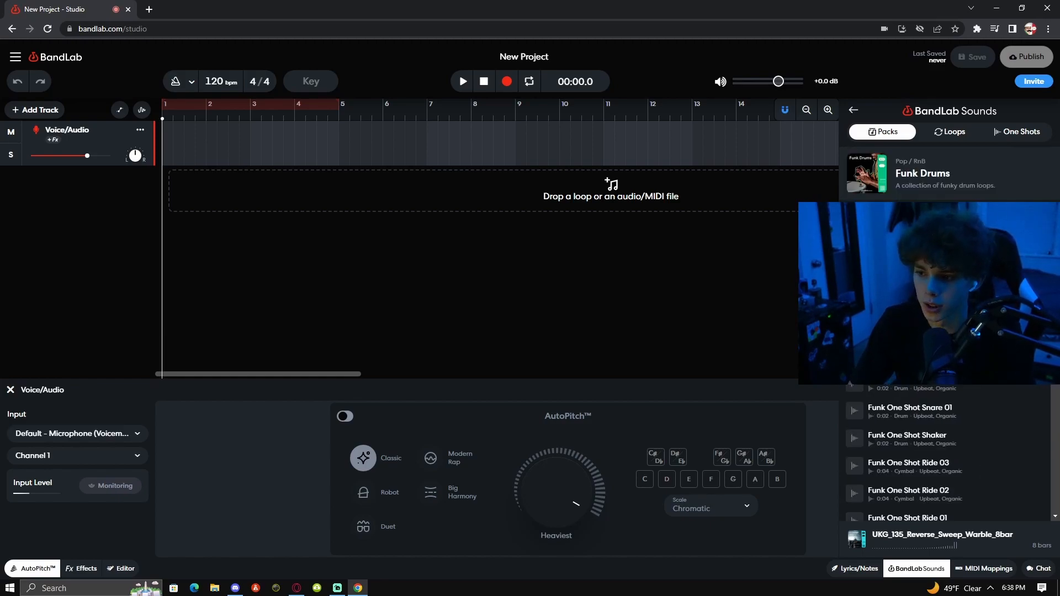
Preview Funk Drums Skin Outro 02 and Skin Bridge 09, add Skin Bridge 09 as a new track, and close the sound library
{"action": "scroll", "coordinate": [916, 414], "scroll_direction": "up", "scroll_amount": 5}
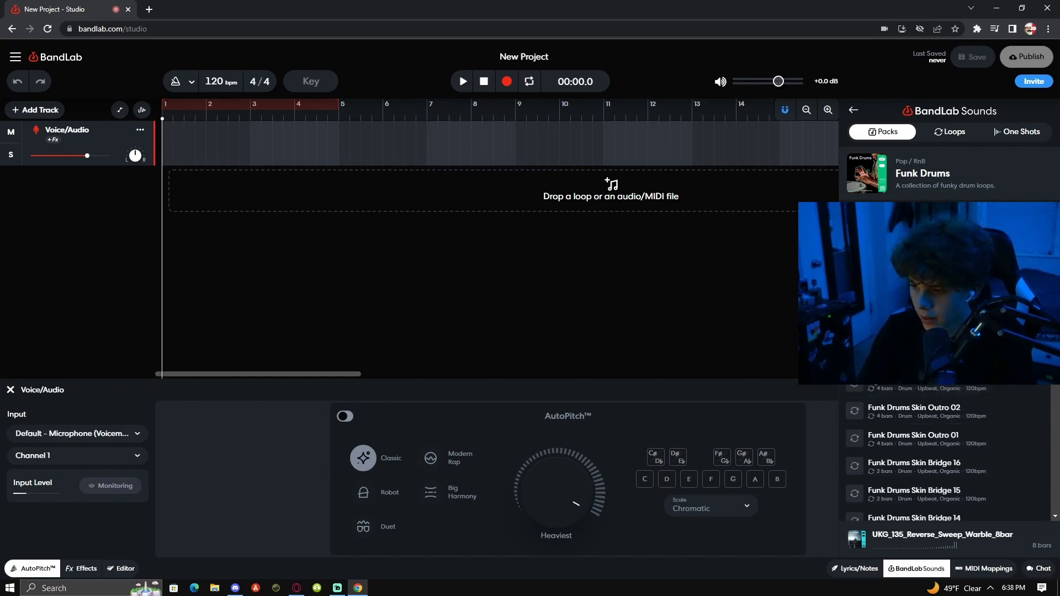
{"action": "left_click", "coordinate": [853, 412]}
{"action": "left_click", "coordinate": [854, 411]}
{"action": "scroll", "coordinate": [854, 420], "scroll_direction": "down", "scroll_amount": 3}
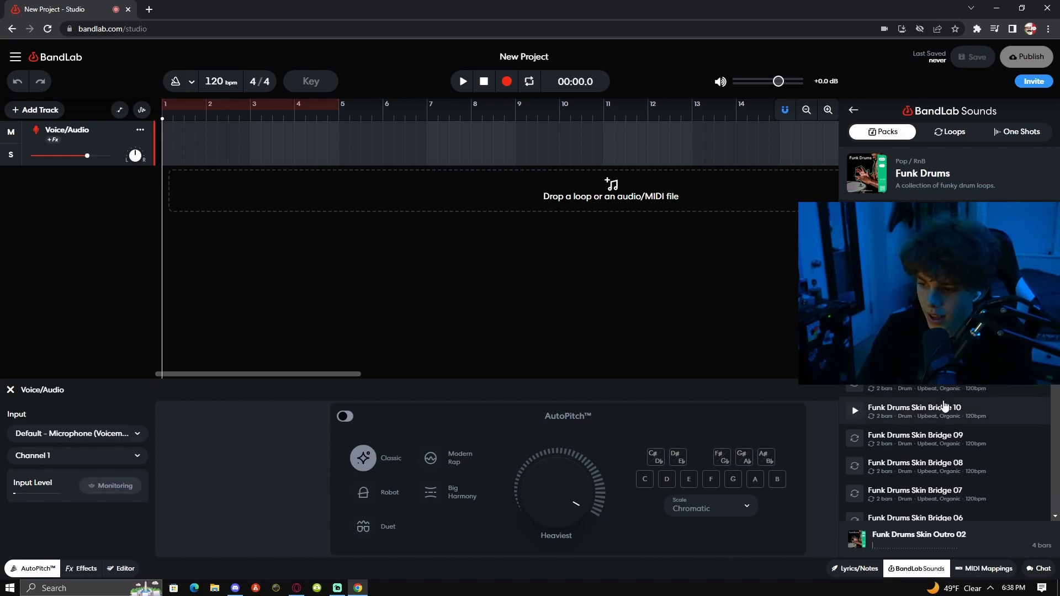
{"action": "left_click", "coordinate": [855, 440]}
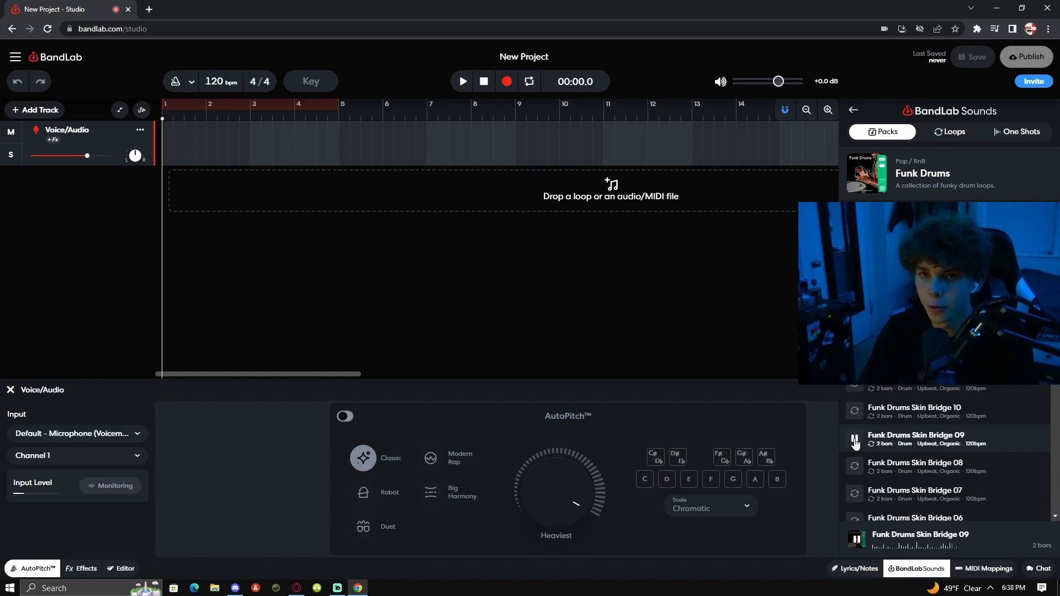
{"action": "left_click", "coordinate": [855, 441]}
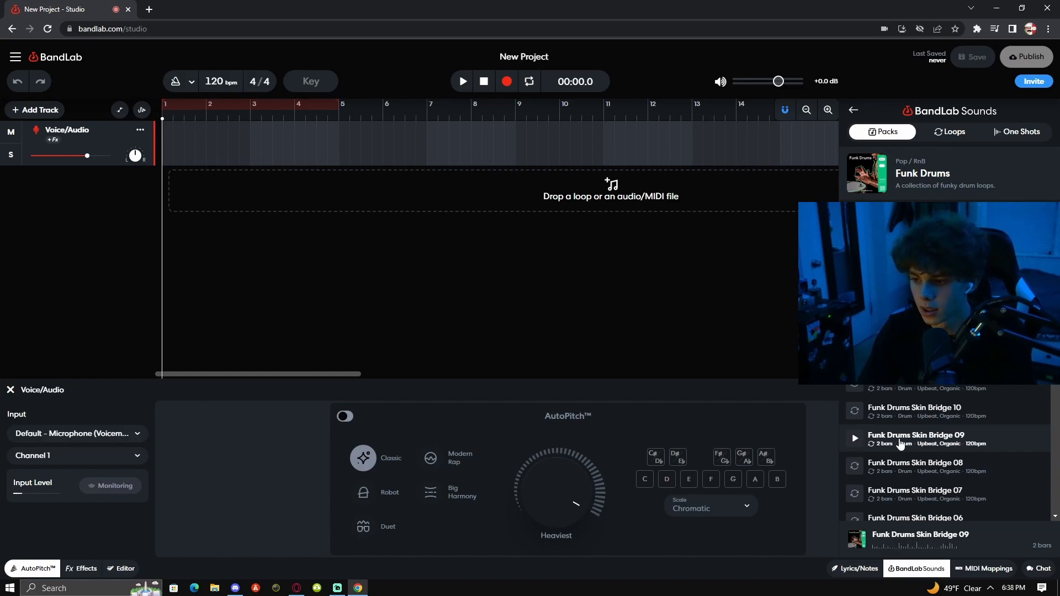
{"action": "double_click", "coordinate": [899, 442]}
{"action": "left_click", "coordinate": [917, 568]}
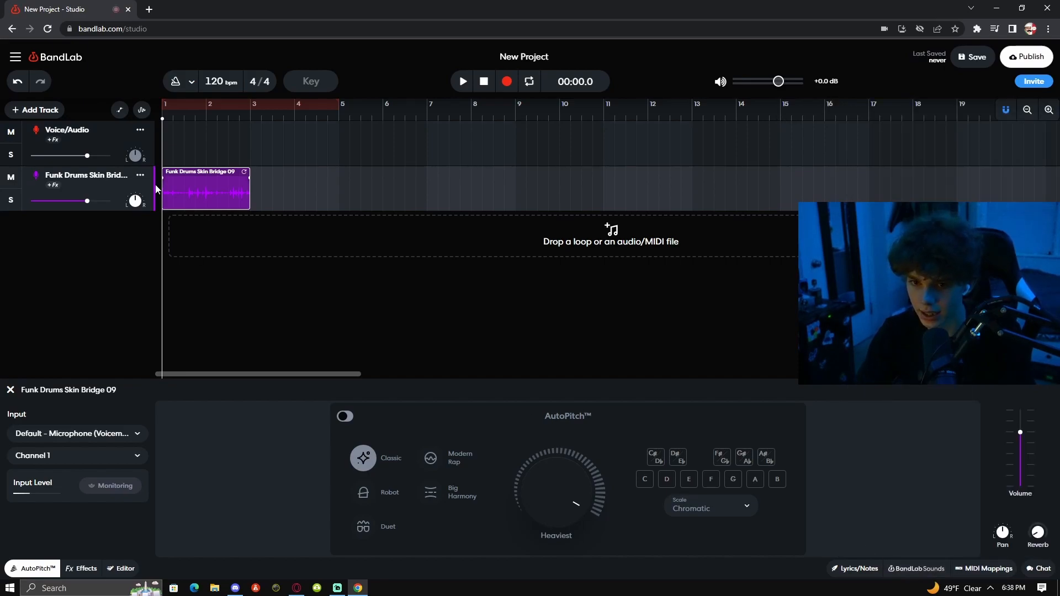
Loop the drum clip out to bar 9, move its track above Voice/Audio, and play it back
{"action": "left_click_drag", "start_coordinate": [244, 172], "coordinate": [503, 177]}
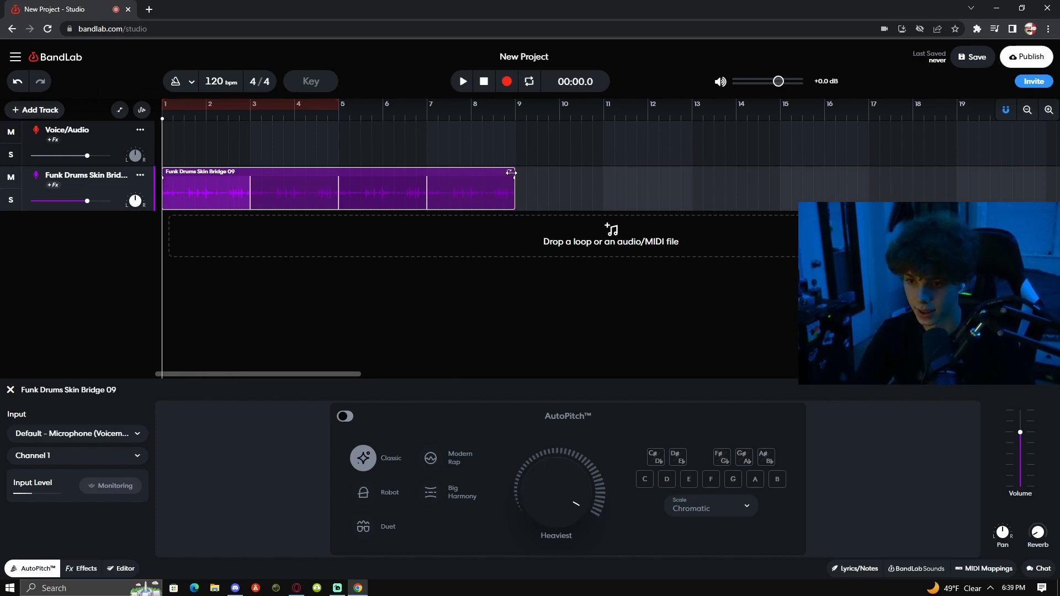
{"action": "left_click_drag", "start_coordinate": [149, 182], "coordinate": [150, 103]}
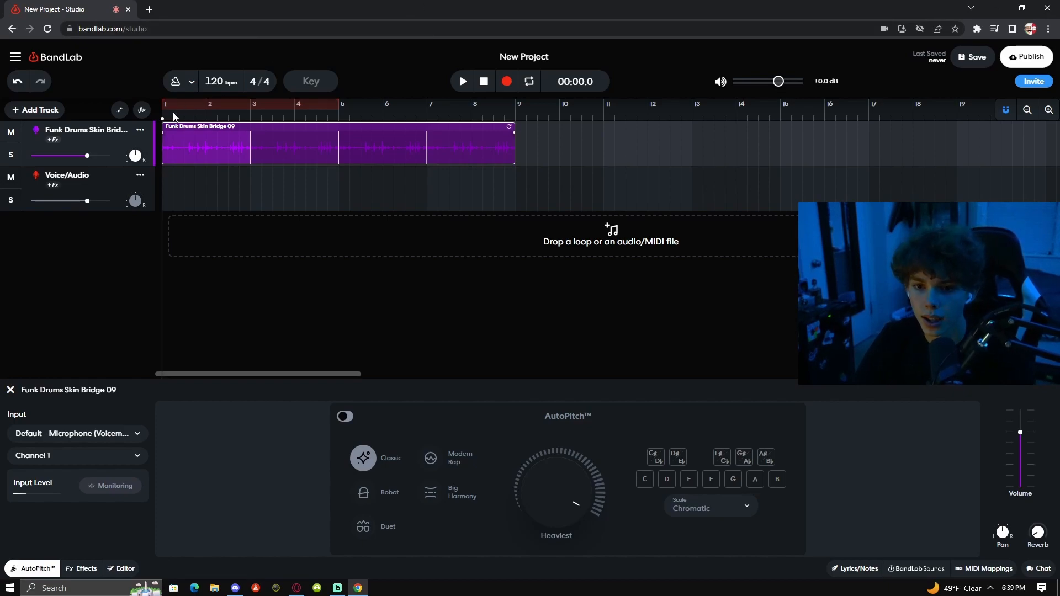
{"action": "key", "text": "space"}
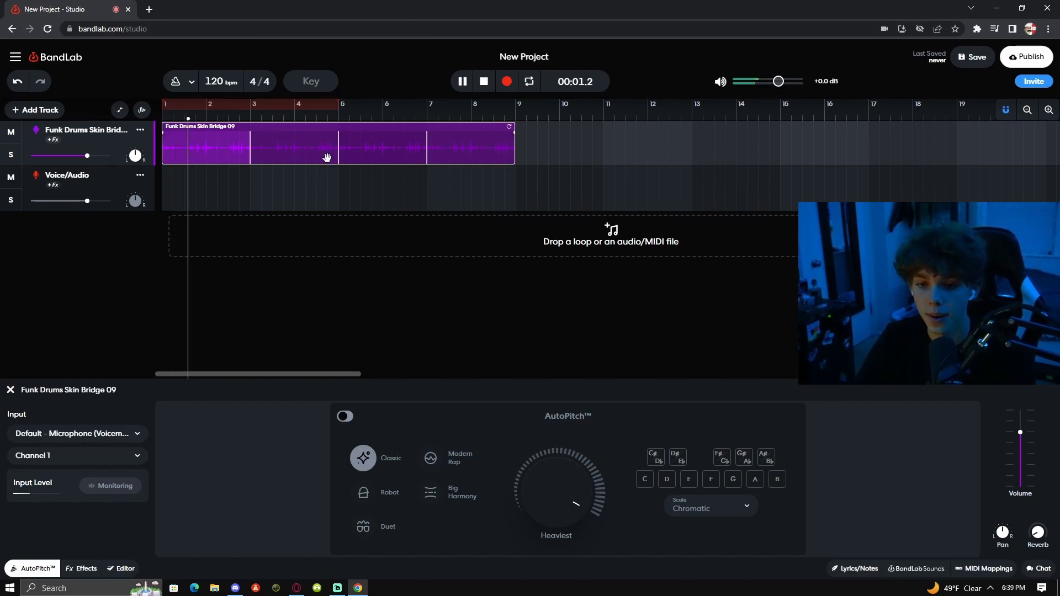
{"action": "left_click", "coordinate": [505, 83]}
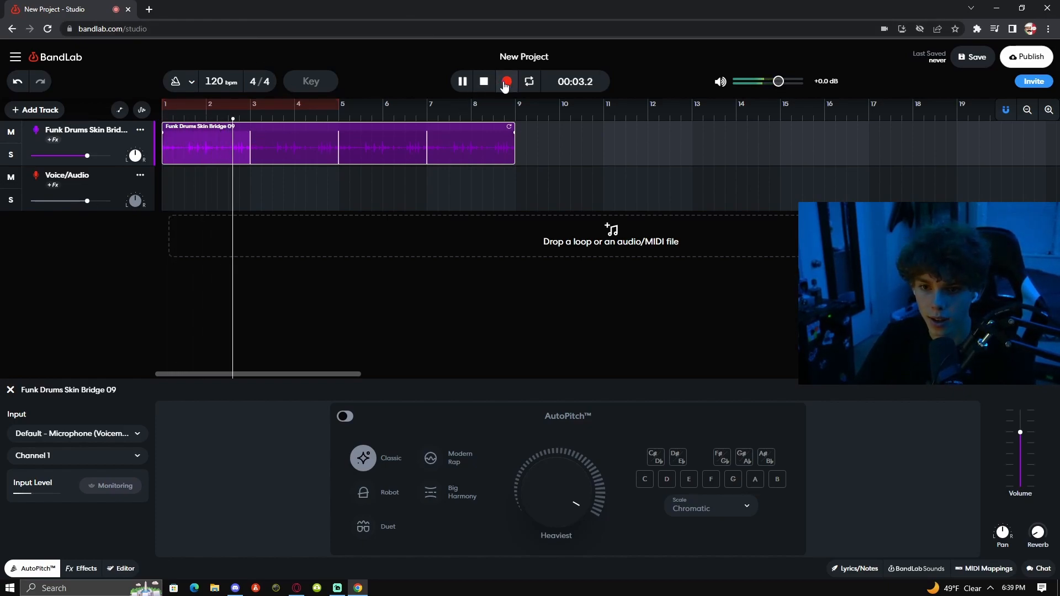
Cut a short gap out of the drum clip just before bar 3 and play the result from the start
{"action": "key", "text": "space"}
{"action": "left_click", "coordinate": [245, 147]}
{"action": "left_click_drag", "start_coordinate": [223, 112], "coordinate": [53, 168]}
{"action": "key", "text": "space"}
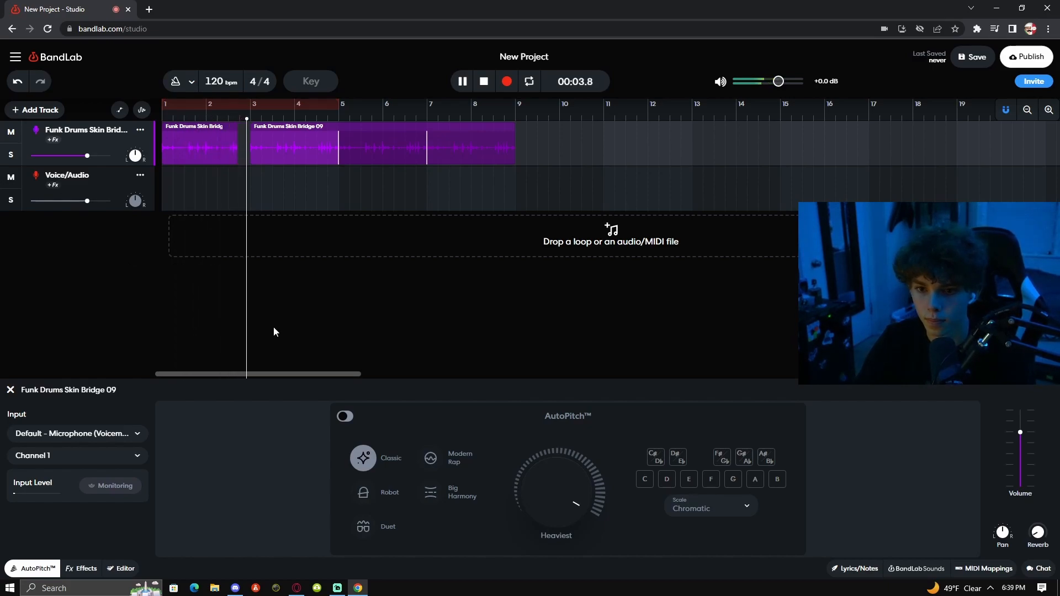
{"action": "key", "text": "space"}
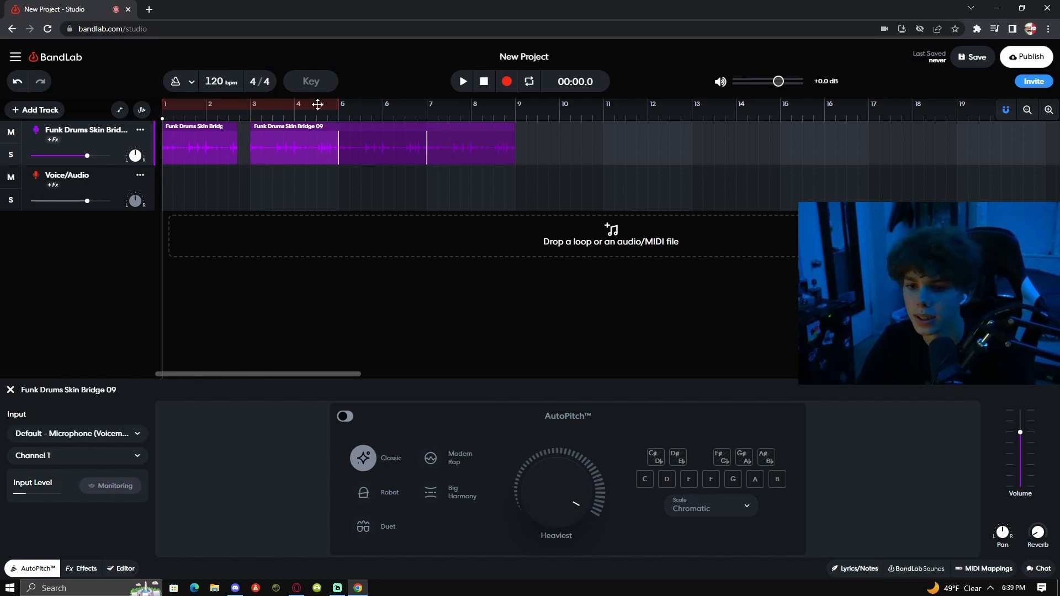
Extend the loop of the second drum clip, which starts at bar 3, out to bar 35
{"action": "left_click", "coordinate": [283, 197]}
{"action": "left_click", "coordinate": [224, 180]}
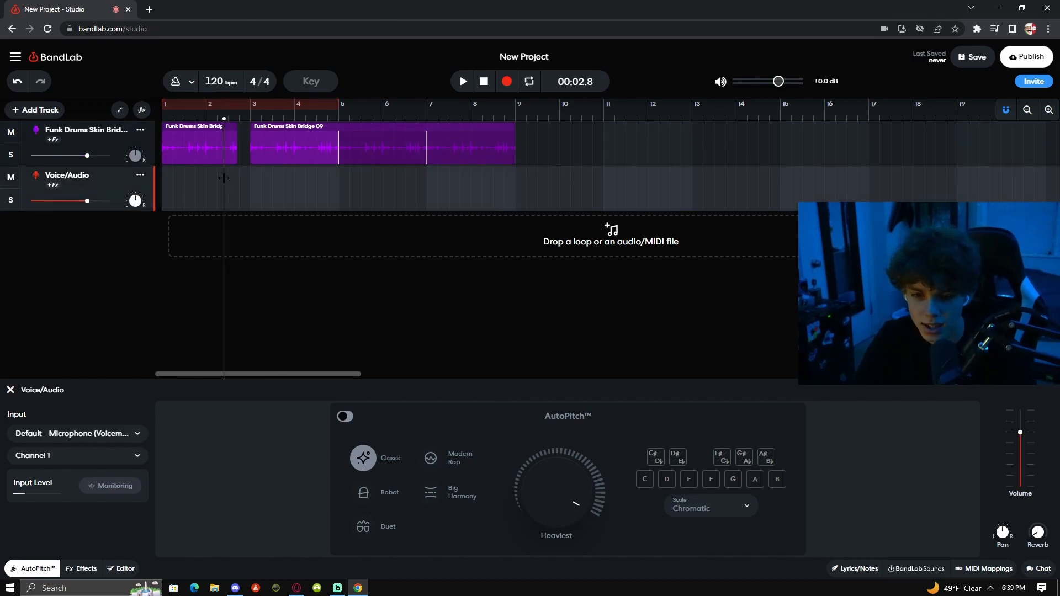
{"action": "left_click", "coordinate": [510, 129]}
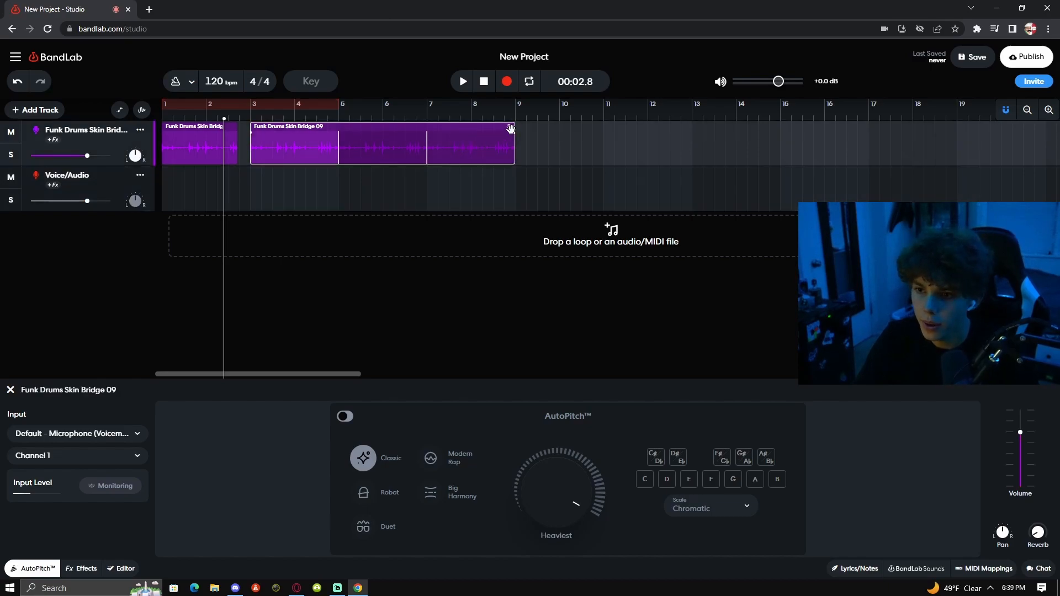
{"action": "left_click_drag", "start_coordinate": [511, 127], "coordinate": [914, 124]}
{"action": "left_click", "coordinate": [914, 110]}
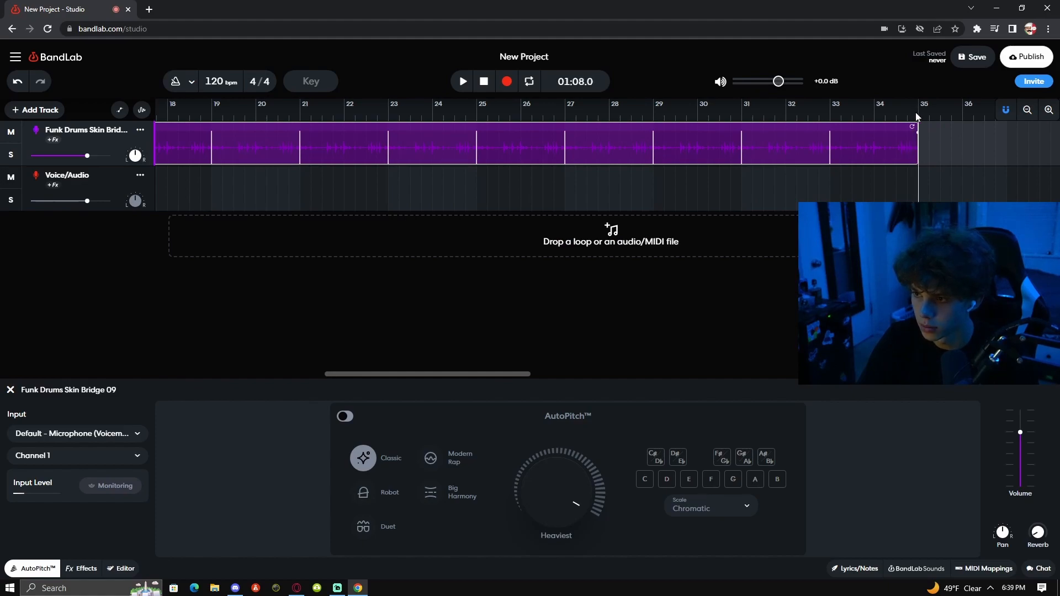
{"action": "left_click_drag", "start_coordinate": [423, 375], "coordinate": [253, 375]}
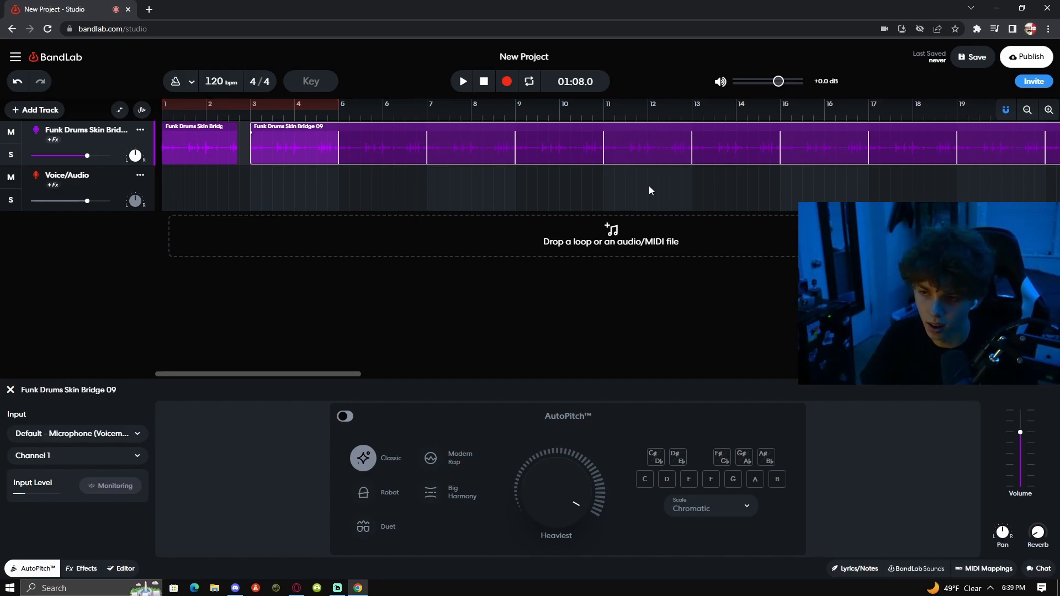
Select the Voice/Audio track and return the playhead to the start of the project
{"action": "left_click", "coordinate": [360, 179]}
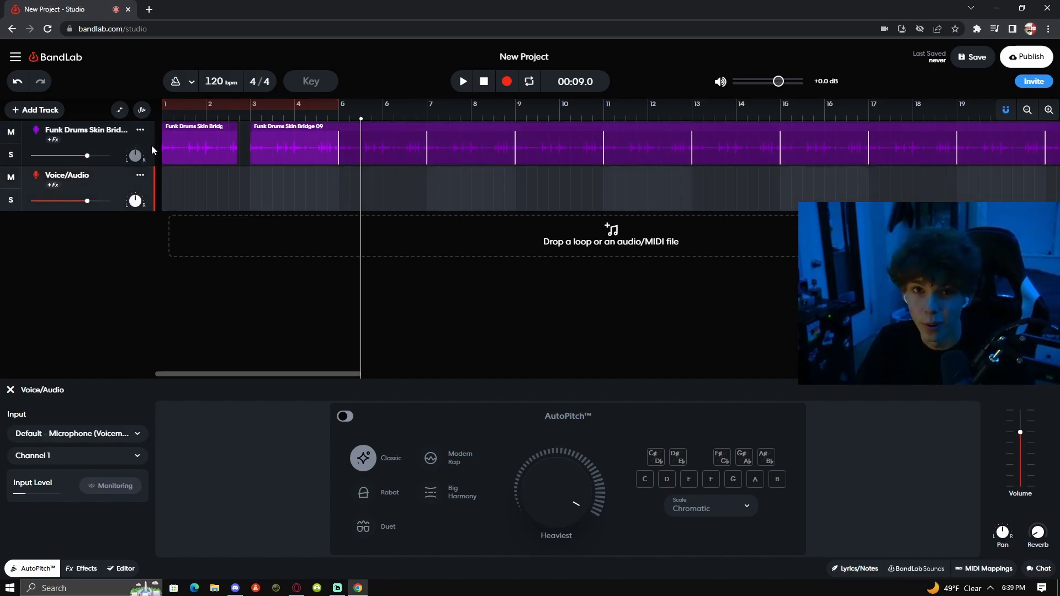
{"action": "left_click_drag", "start_coordinate": [298, 117], "coordinate": [104, 136]}
{"action": "left_click", "coordinate": [212, 185]}
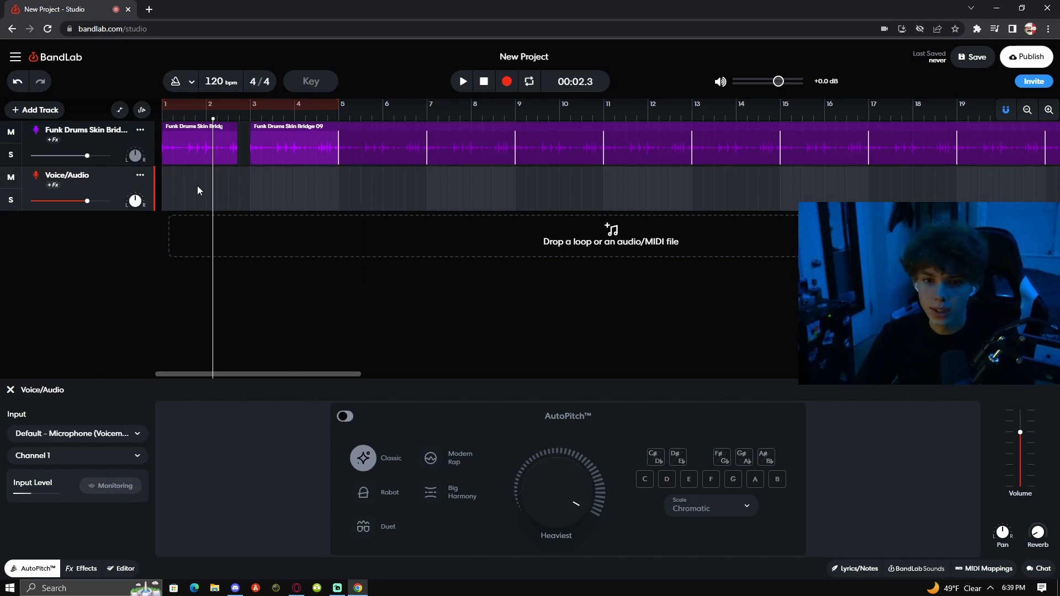
{"action": "left_click_drag", "start_coordinate": [215, 119], "coordinate": [109, 135]}
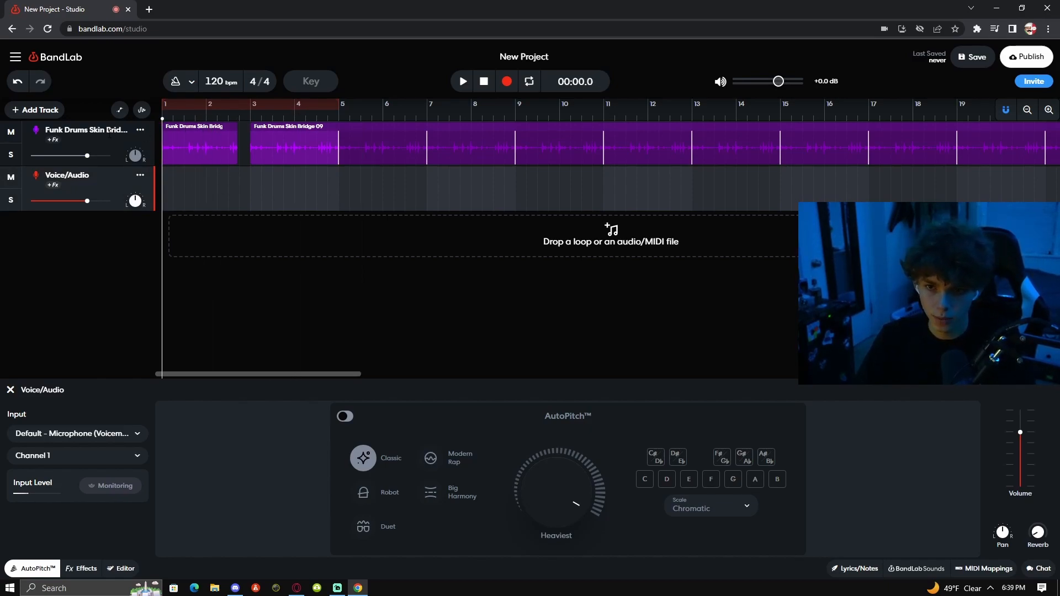
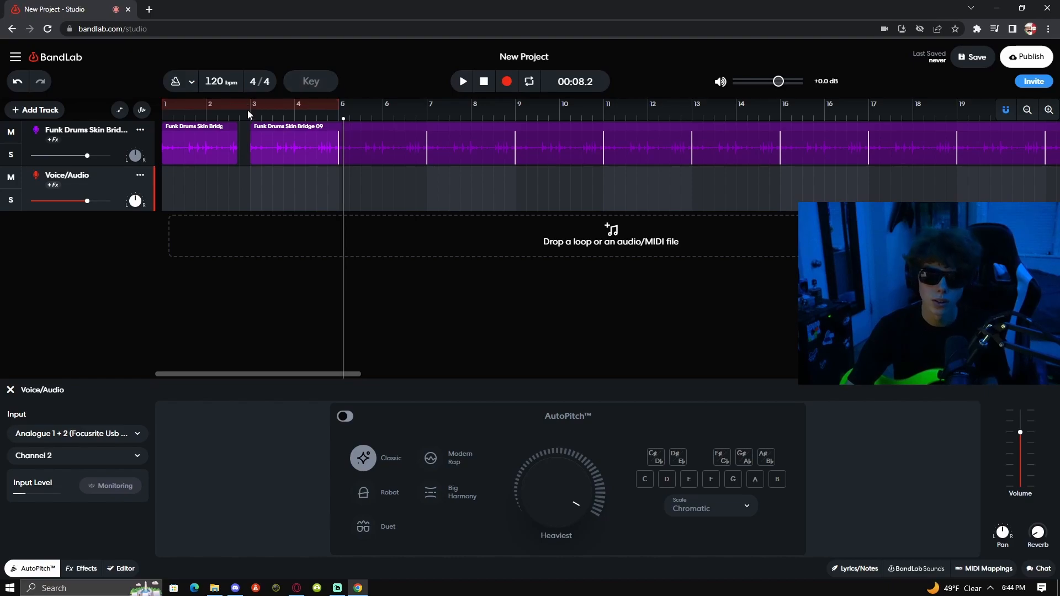
{"action": "left_click", "coordinate": [461, 83]}
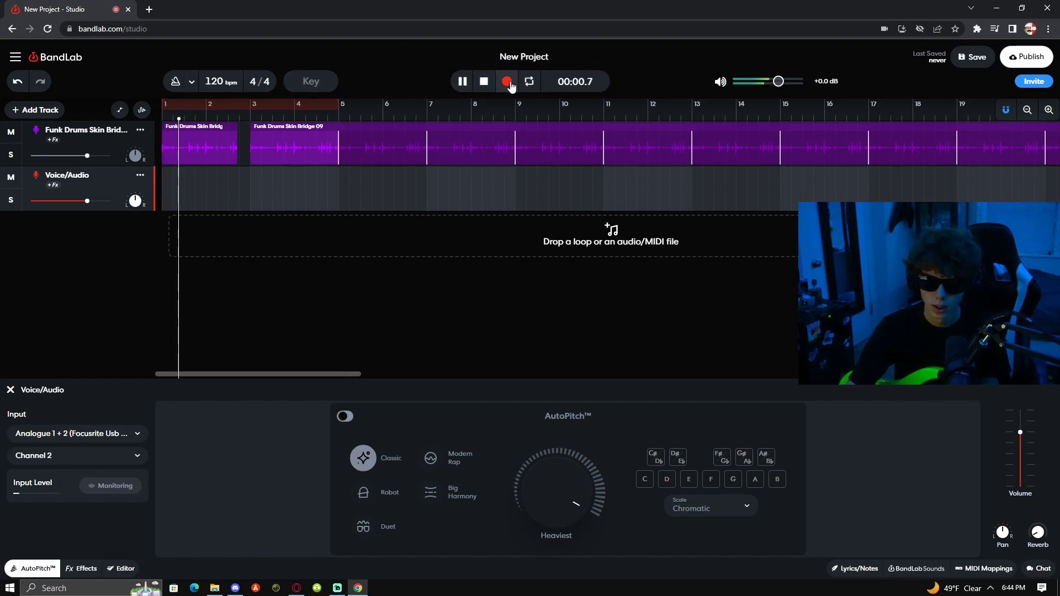
{"action": "left_click", "coordinate": [508, 82]}
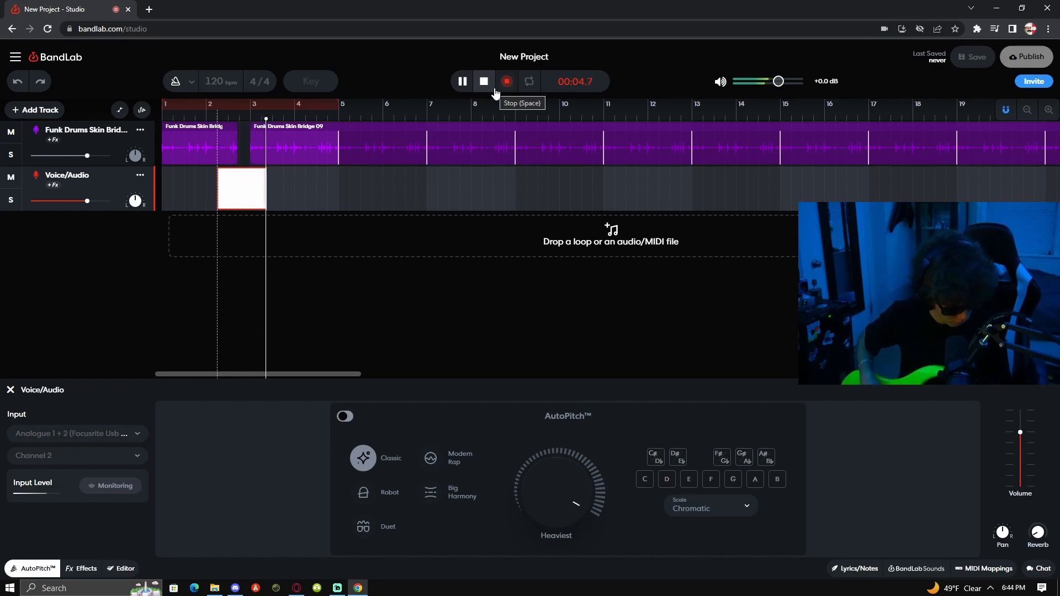
{"action": "left_click", "coordinate": [495, 91]}
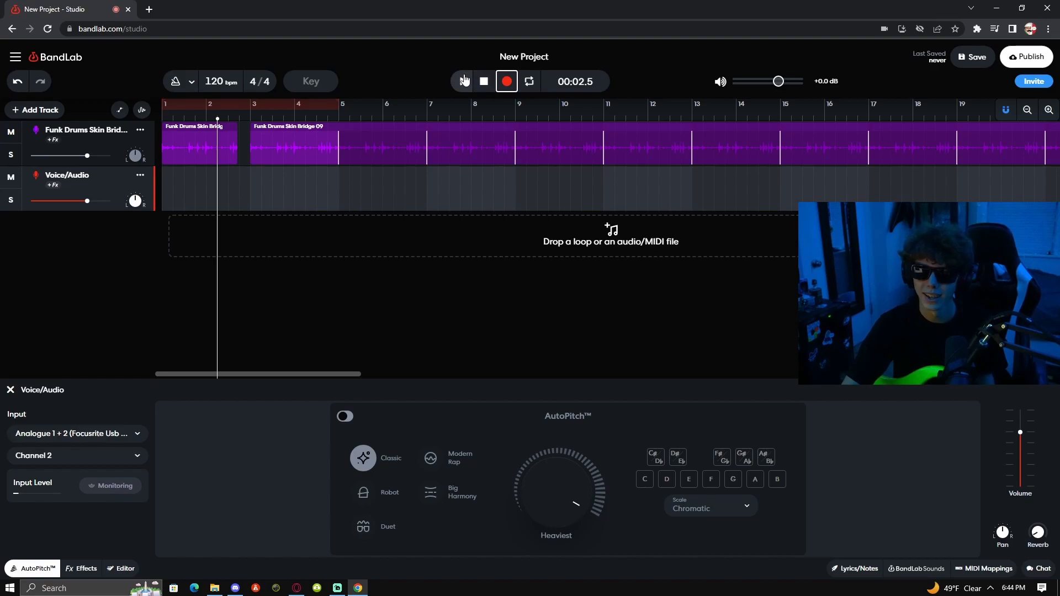
Record a guitar take over the drums on the Voice/Audio track from about bar 2.5 to bar 11 and play it back
{"action": "left_click", "coordinate": [503, 83]}
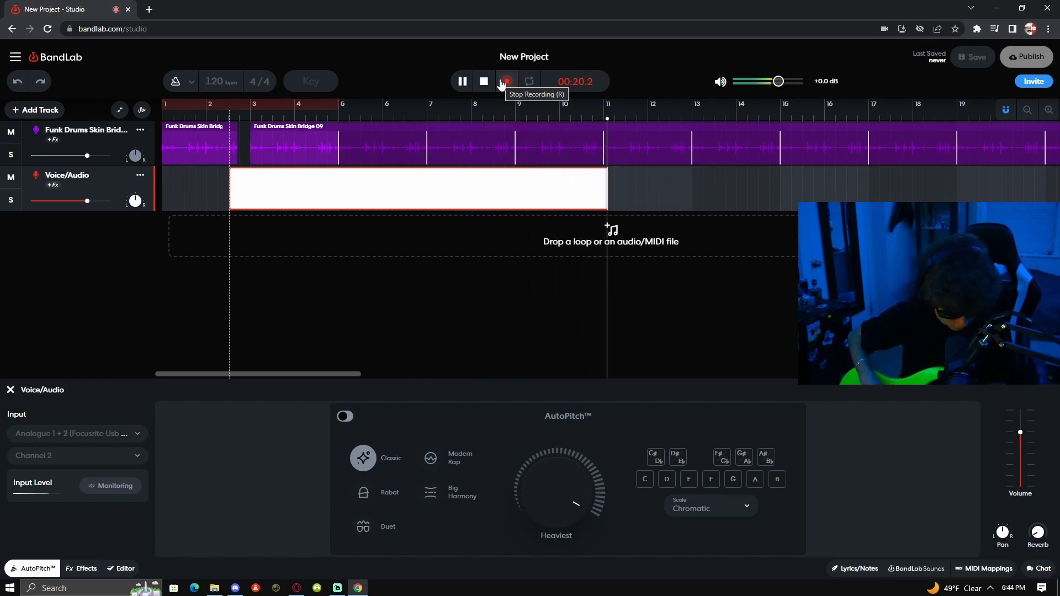
{"action": "left_click", "coordinate": [502, 83]}
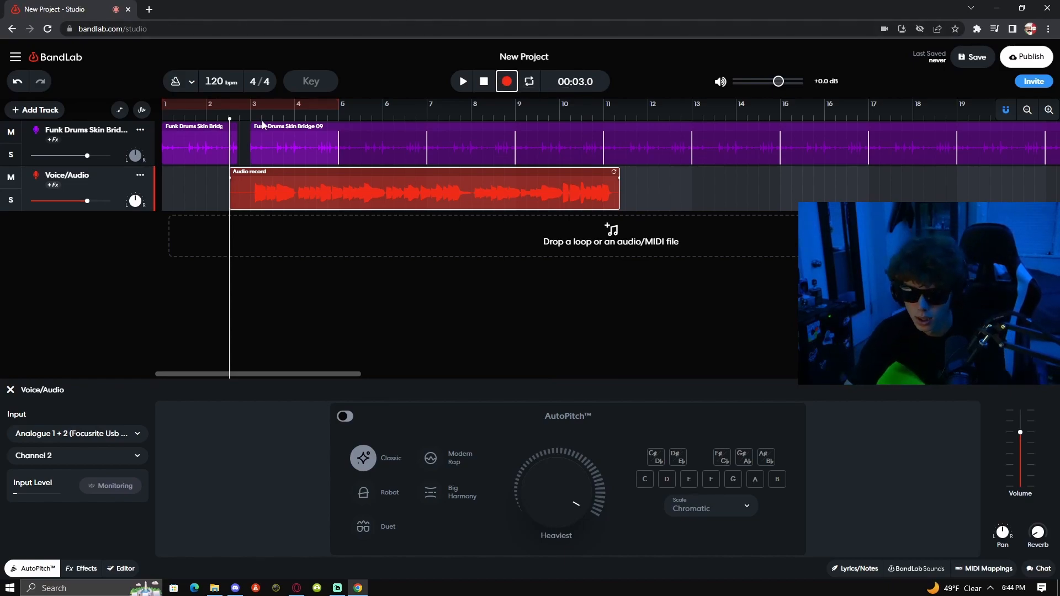
{"action": "key", "text": "space"}
{"action": "key", "text": "space"}
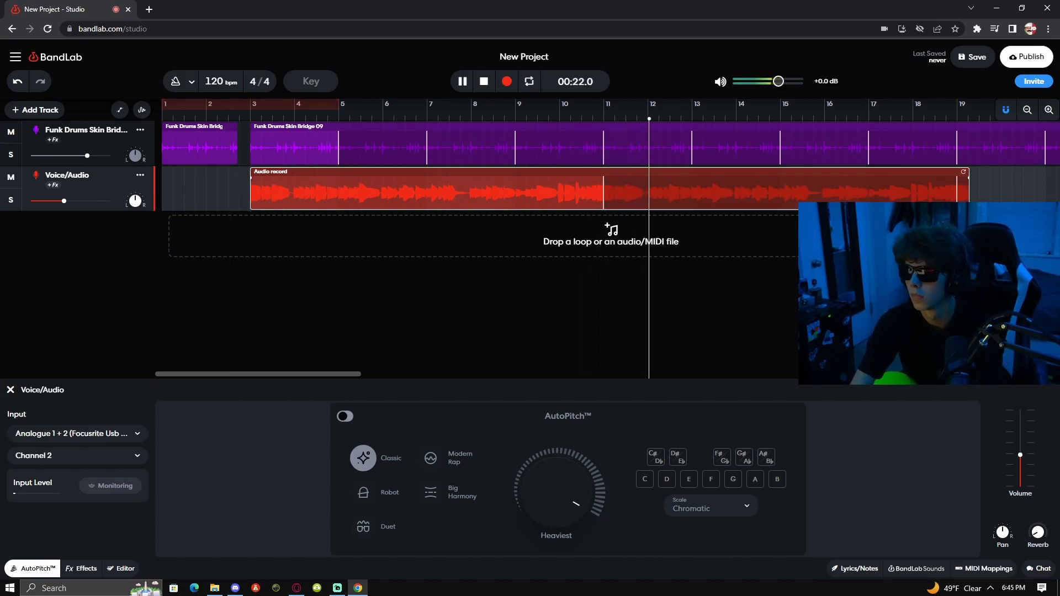
Loop the recorded guitar clip until it ends with the drums at bar 35, and play both tracks together
{"action": "left_click", "coordinate": [1027, 110]}
{"action": "left_click", "coordinate": [1027, 110]}
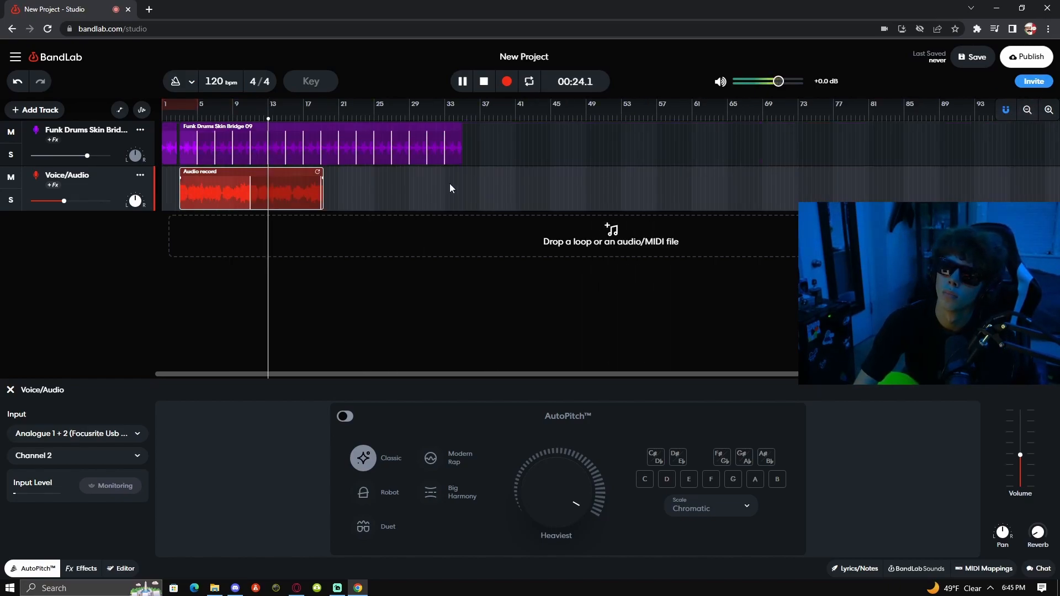
{"action": "left_click_drag", "start_coordinate": [332, 172], "coordinate": [464, 170]}
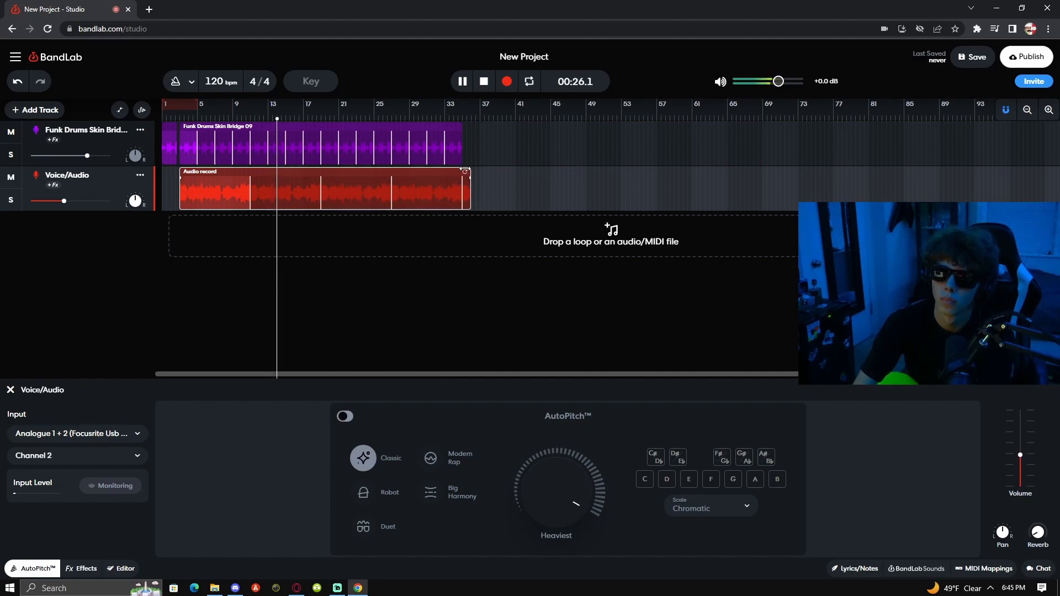
{"action": "left_click", "coordinate": [391, 125]}
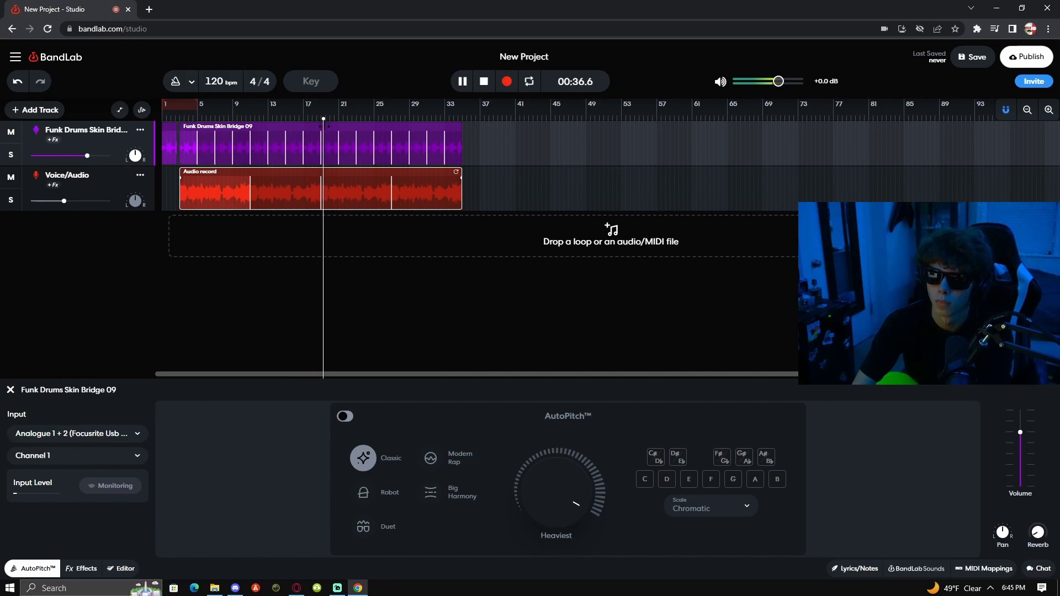
{"action": "key", "text": "space"}
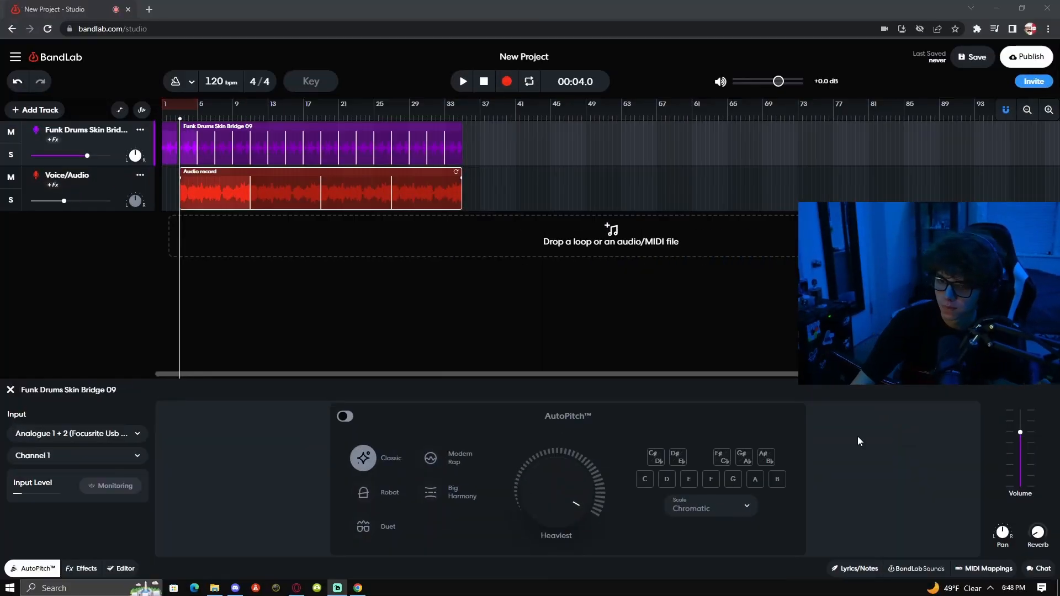
{"action": "left_click", "coordinate": [463, 81]}
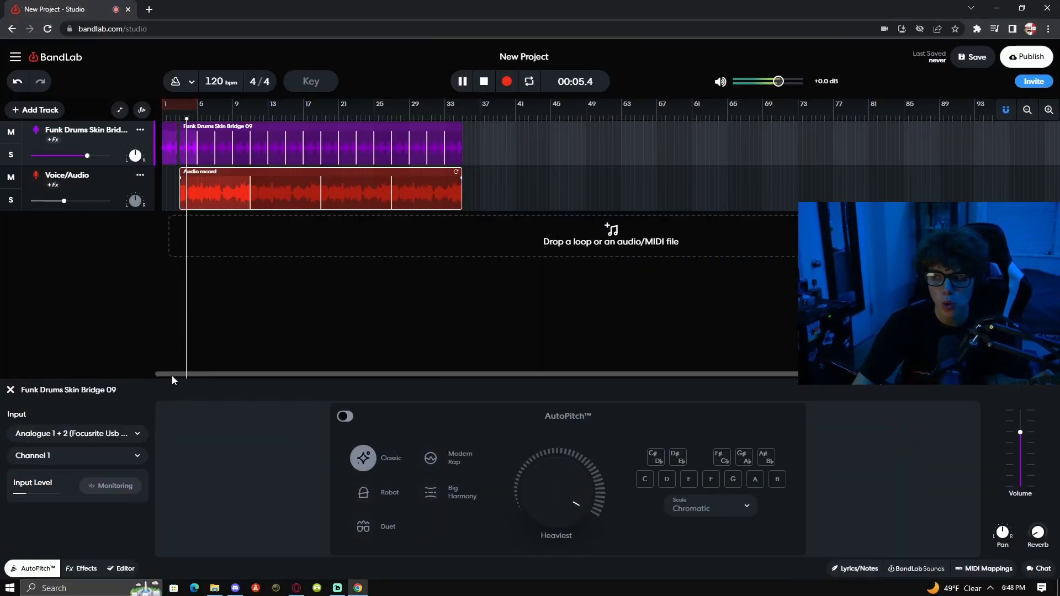
Try the HiFi Comp and HiFi Scoop effect presets on the drum track, and undo them
{"action": "left_click", "coordinate": [122, 568]}
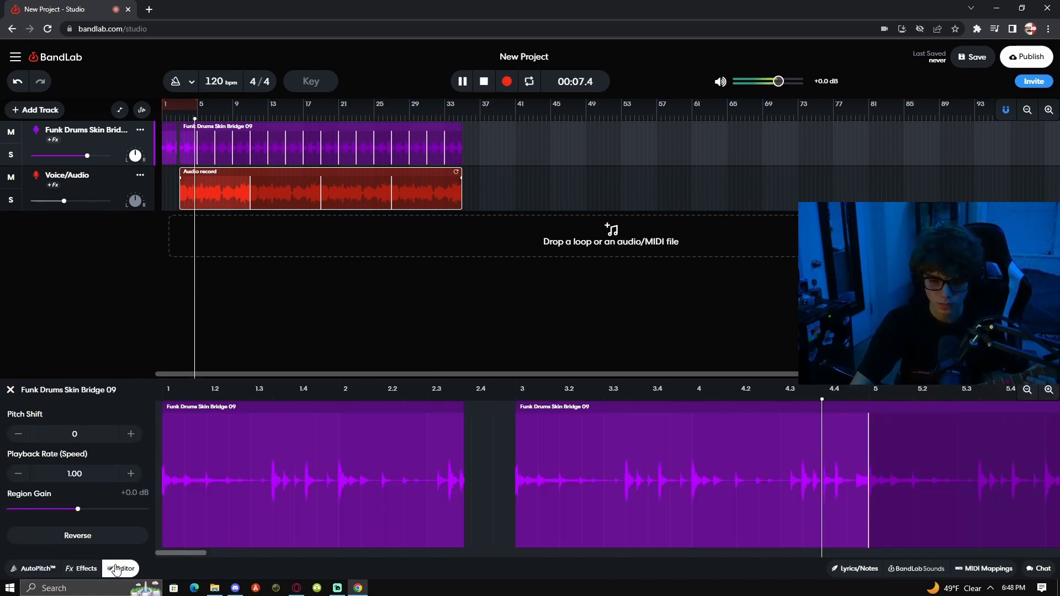
{"action": "left_click", "coordinate": [83, 569]}
{"action": "left_click", "coordinate": [102, 482]}
{"action": "scroll", "coordinate": [182, 387], "scroll_direction": "down", "scroll_amount": 8}
{"action": "scroll", "coordinate": [183, 389], "scroll_direction": "down", "scroll_amount": 3}
{"action": "left_click", "coordinate": [184, 389]}
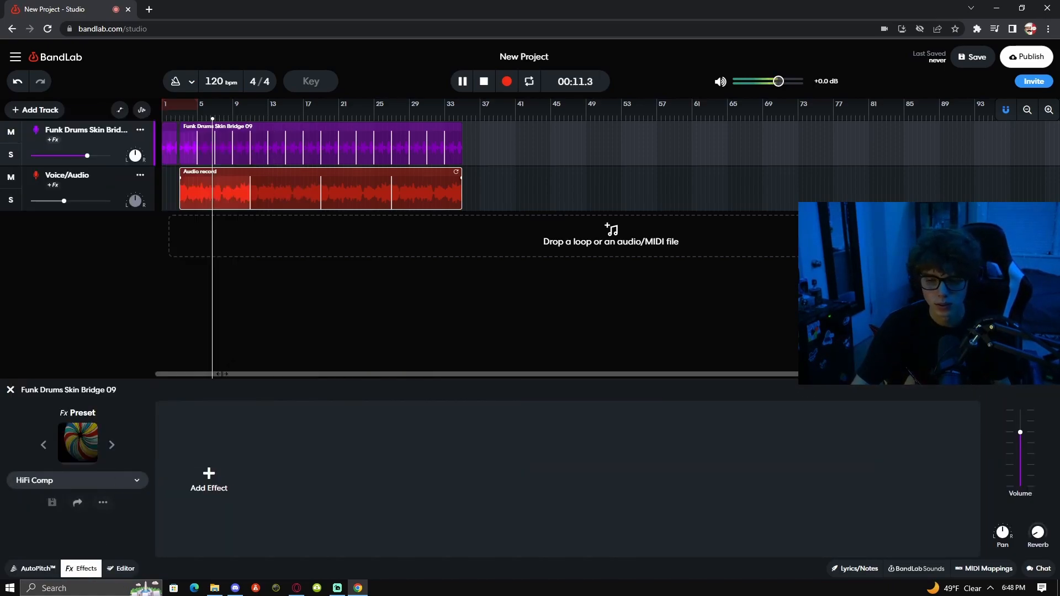
{"action": "left_click", "coordinate": [97, 482]}
{"action": "left_click", "coordinate": [221, 243]}
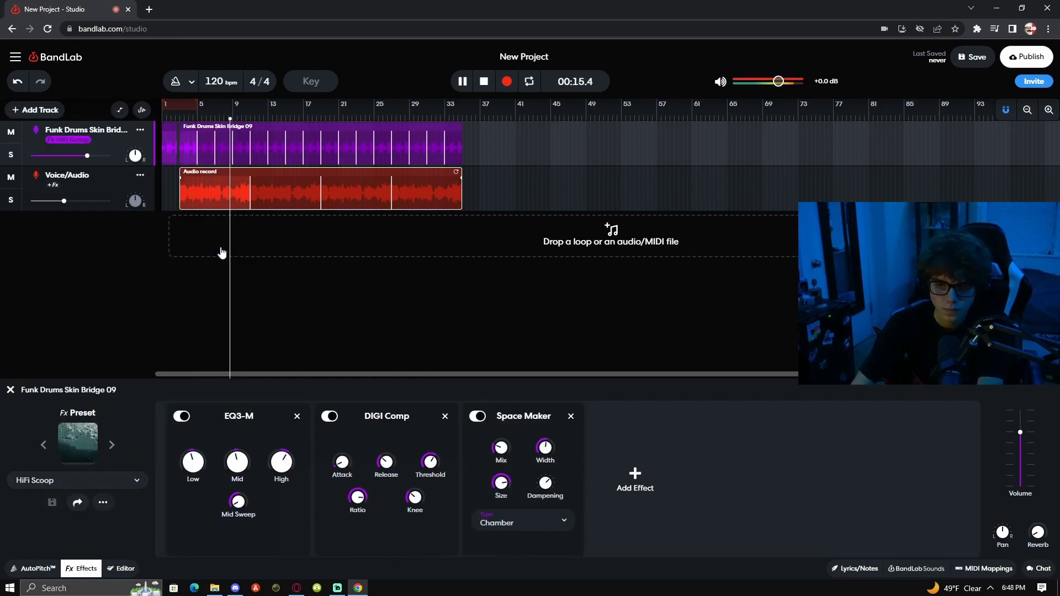
{"action": "key", "text": "ctrl+z"}
{"action": "key", "text": "ctrl+z"}
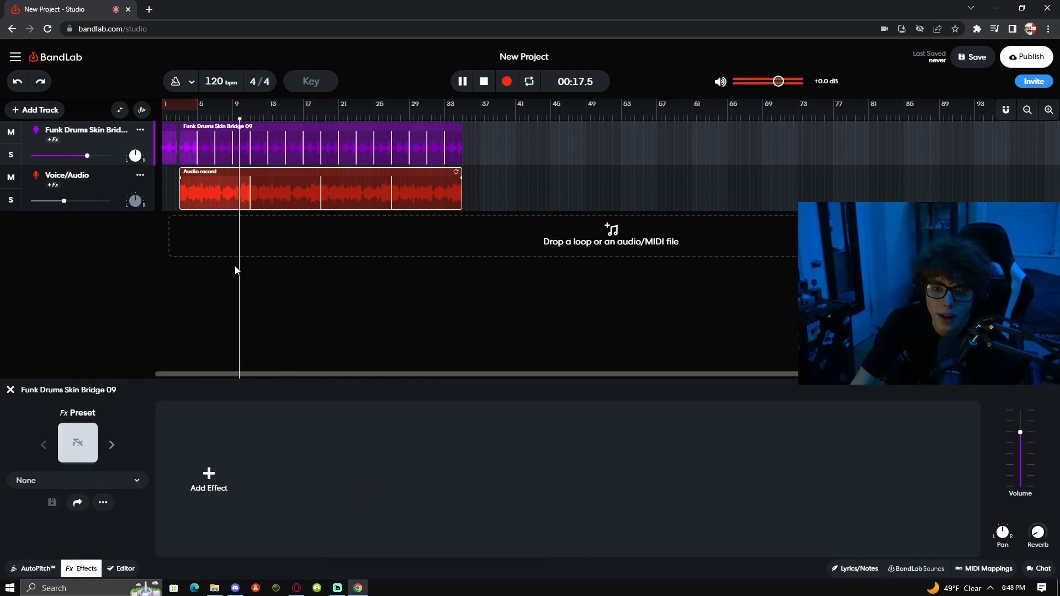
Apply the HiFi Scoop preset to the Voice/Audio guitar track and balance it with a slightly lower volume and left pan
{"action": "left_click", "coordinate": [339, 204]}
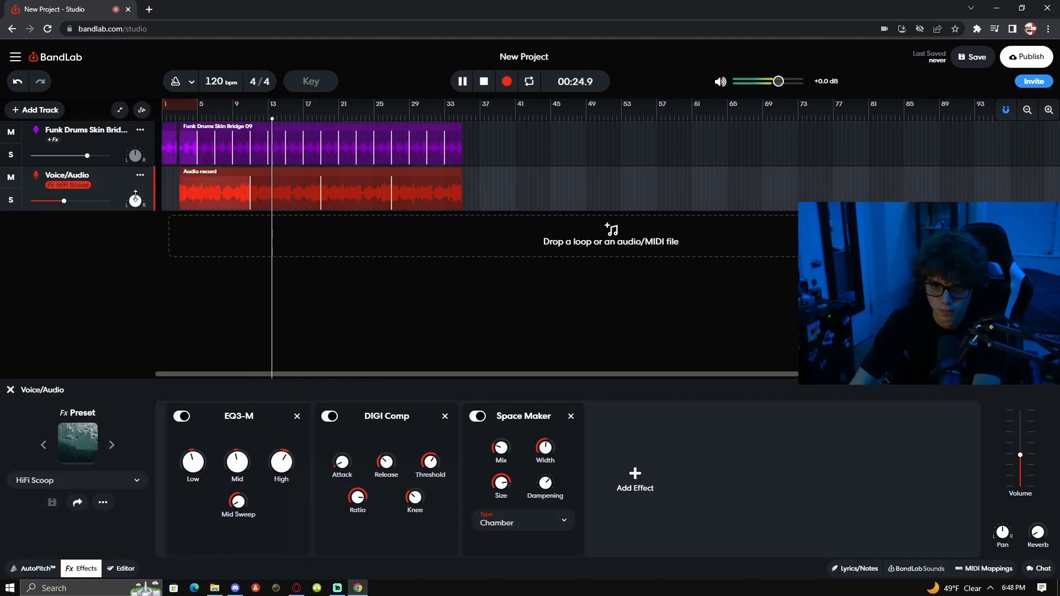
{"action": "left_click_drag", "start_coordinate": [64, 201], "coordinate": [83, 203]}
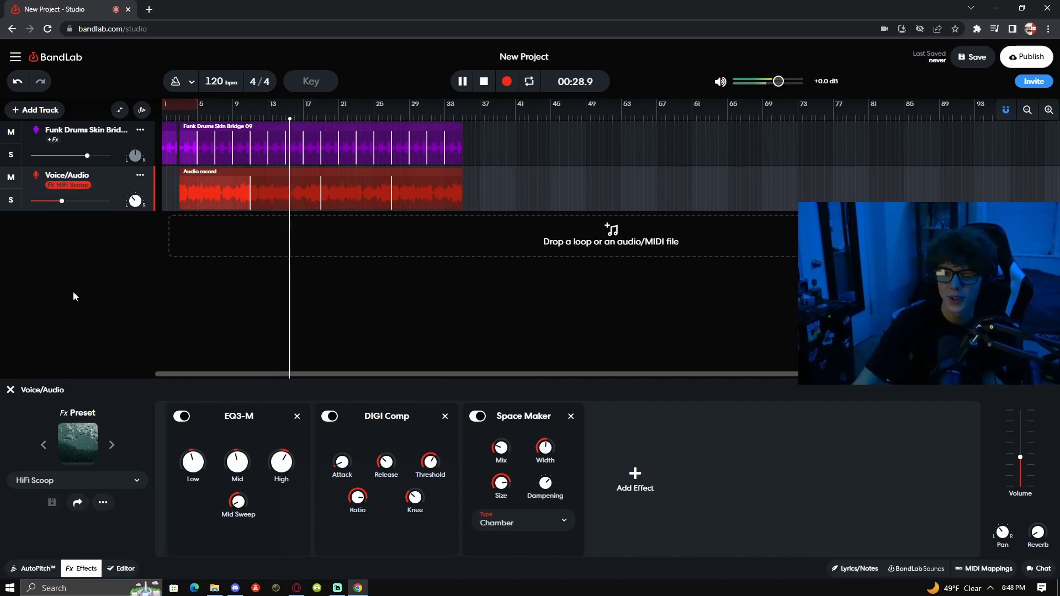
{"action": "left_click", "coordinate": [32, 569]}
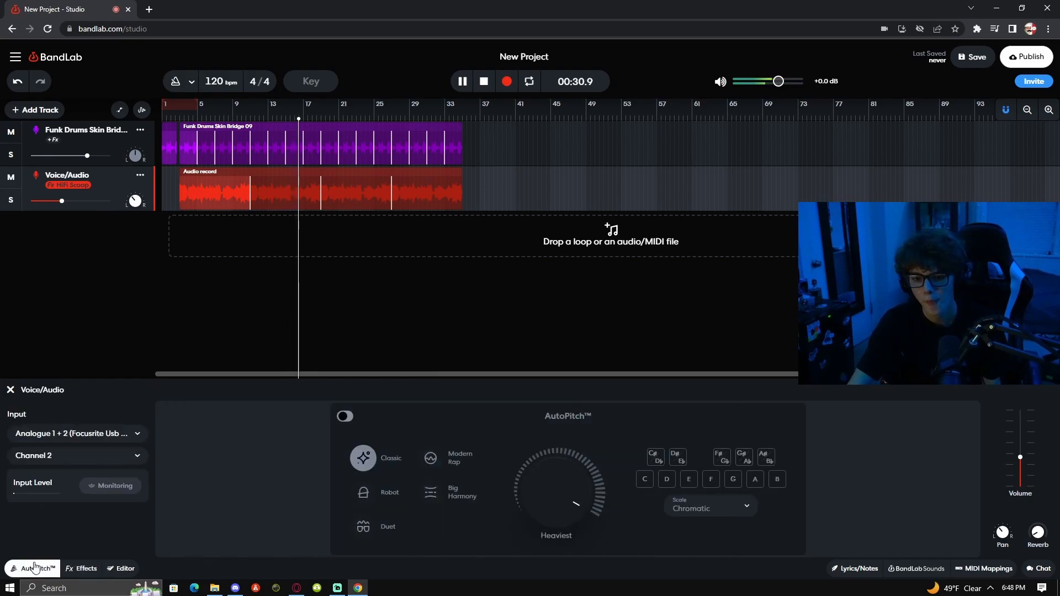
Duplicate the Voice/Audio track, and set the copy to a right pan and about -15.9 dB volume
{"action": "left_click", "coordinate": [140, 178]}
{"action": "left_click", "coordinate": [185, 393]}
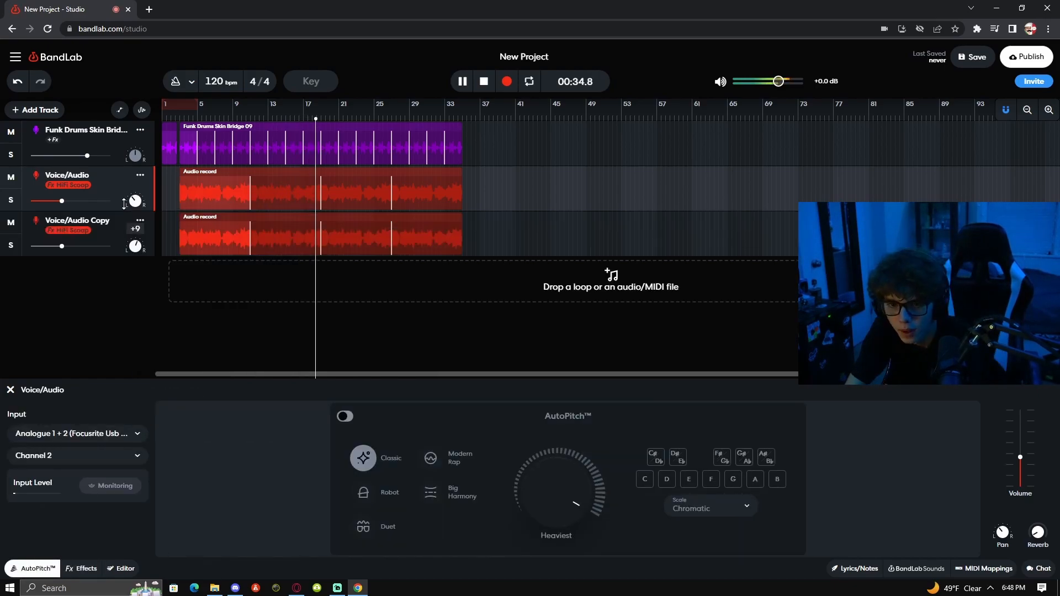
{"action": "left_click_drag", "start_coordinate": [65, 245], "coordinate": [52, 246]}
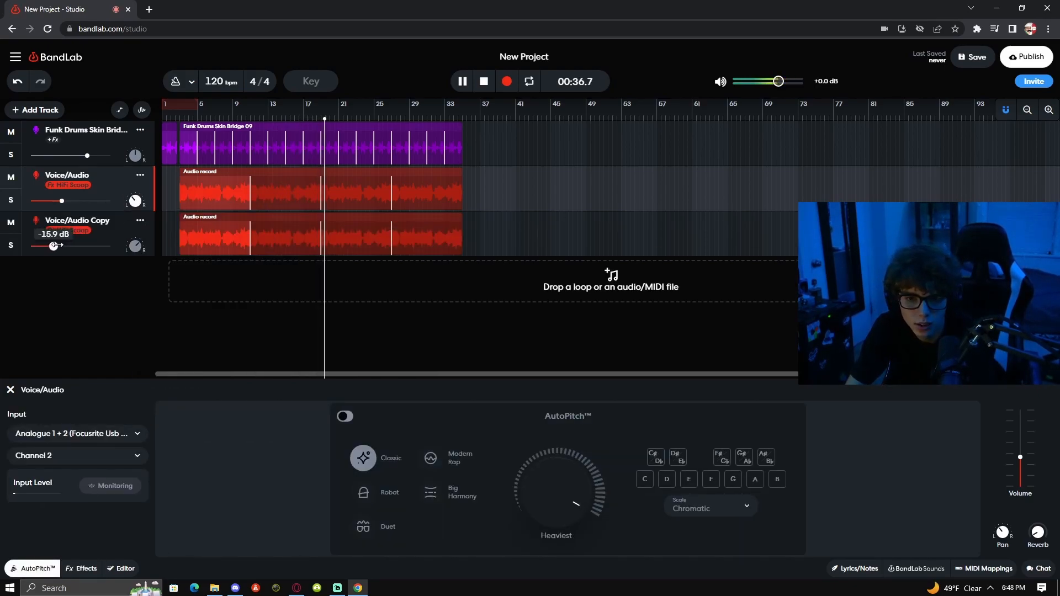
Examine the duplicated guitar clip's waveform in the audio editor
{"action": "left_click", "coordinate": [198, 229]}
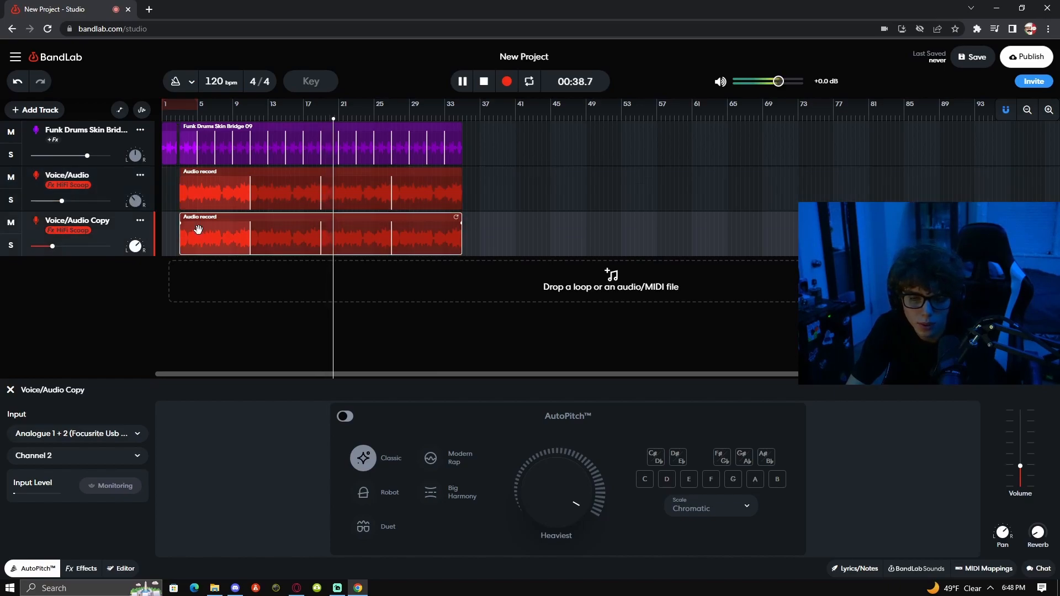
{"action": "double_click", "coordinate": [200, 229]}
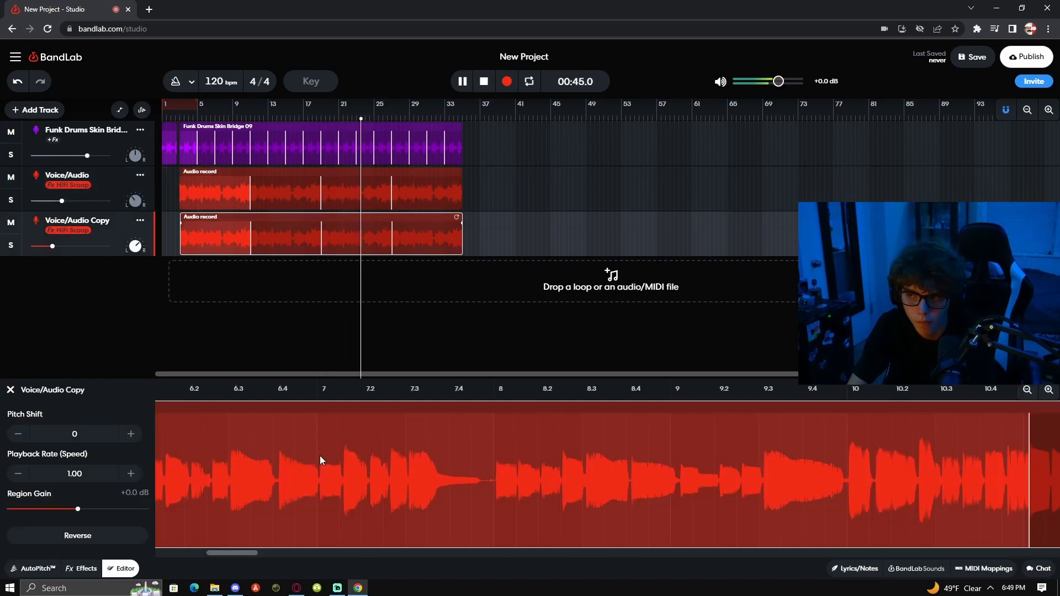
{"action": "left_click", "coordinate": [25, 573]}
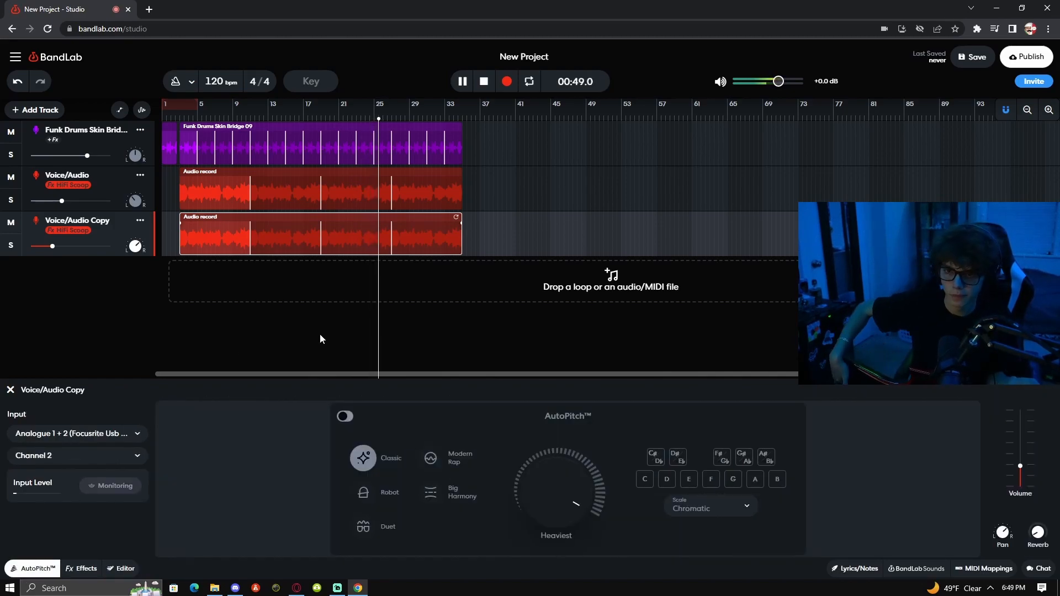
Add another Voice/Audio track below the duplicated guitar track and pause playback
{"action": "left_click", "coordinate": [37, 108]}
{"action": "left_click", "coordinate": [83, 176]}
{"action": "left_click", "coordinate": [463, 81]}
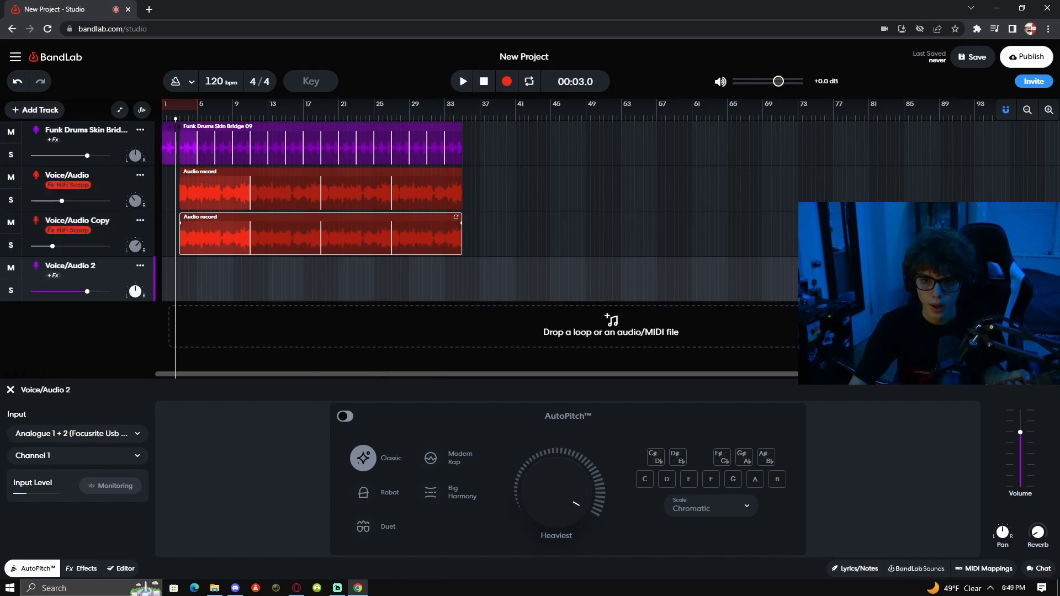
Record a second part on Voice/Audio 2 through Channel 2, from bar 3 to about bar 10.5, and loop it
{"action": "left_click", "coordinate": [1044, 115]}
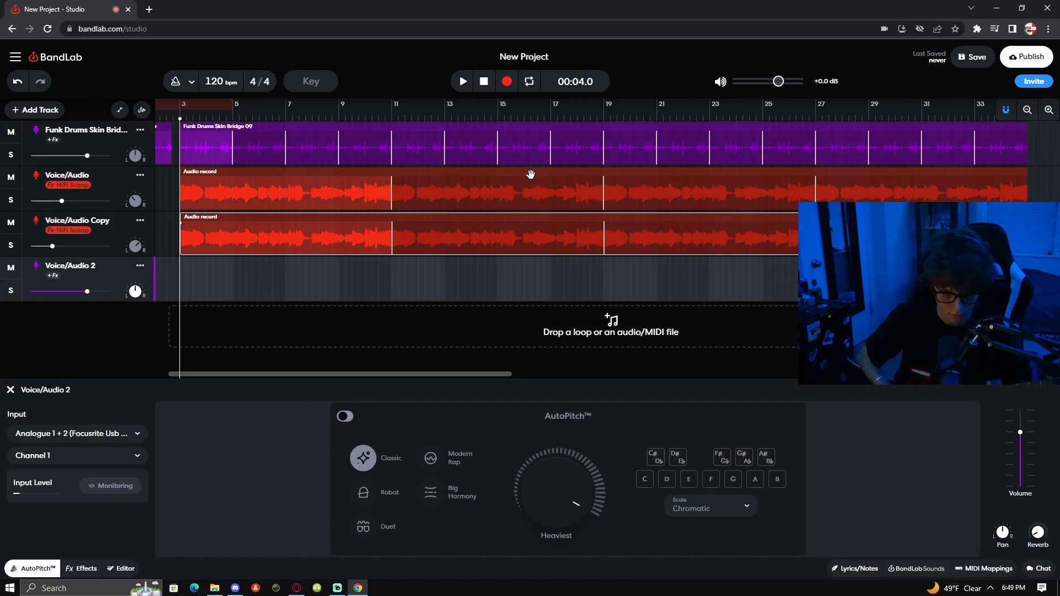
{"action": "scroll", "coordinate": [530, 175], "scroll_direction": "left", "scroll_amount": 1}
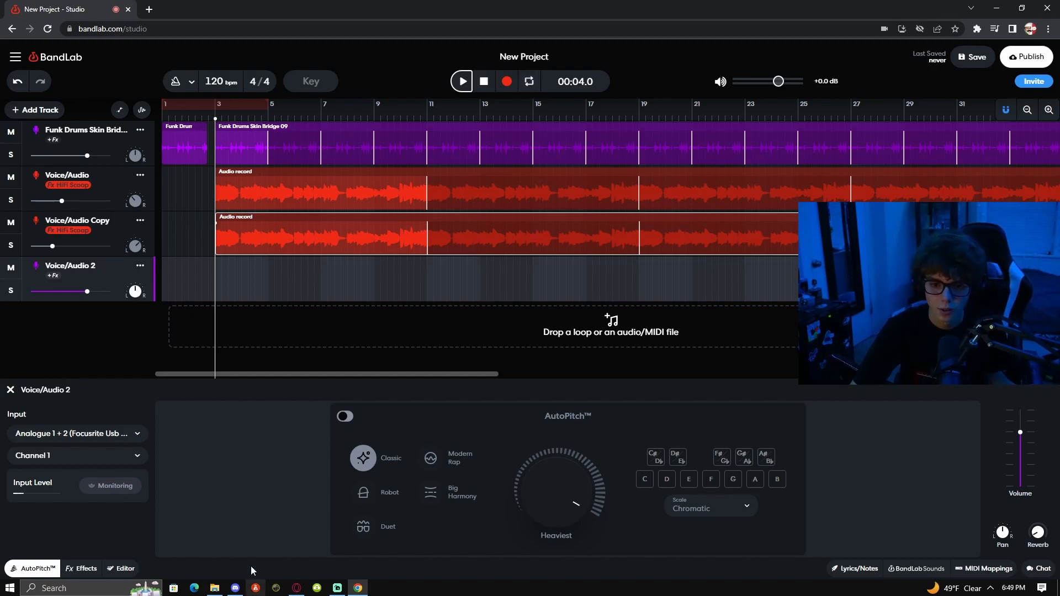
{"action": "left_click", "coordinate": [503, 82]}
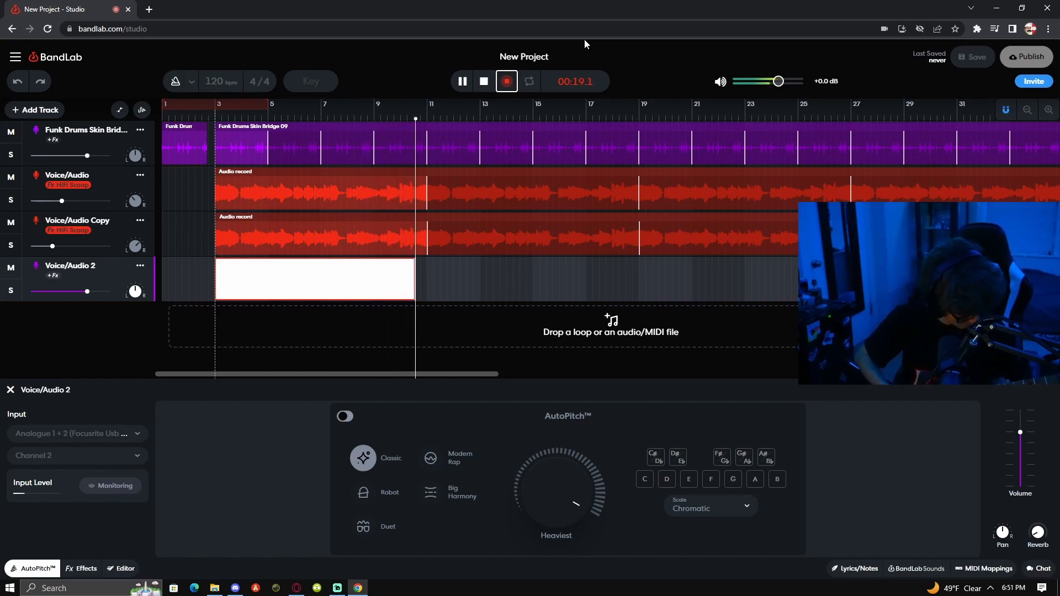
{"action": "key", "text": "space"}
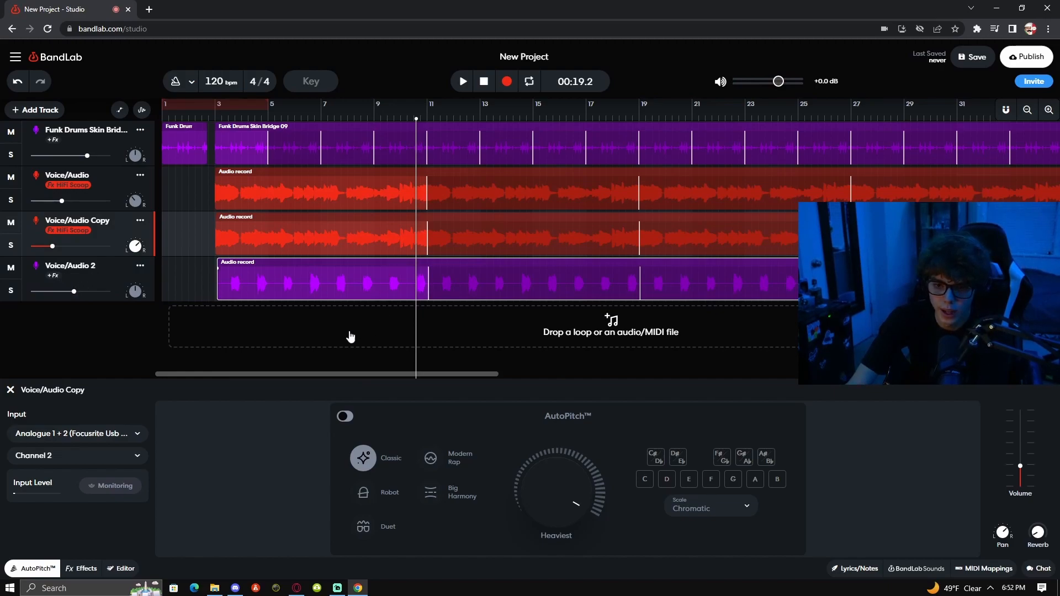
Apply the HiFi Scoop preset to Voice/Audio 2 and duplicate the track, panning the two to opposite sides
{"action": "left_click", "coordinate": [140, 266]}
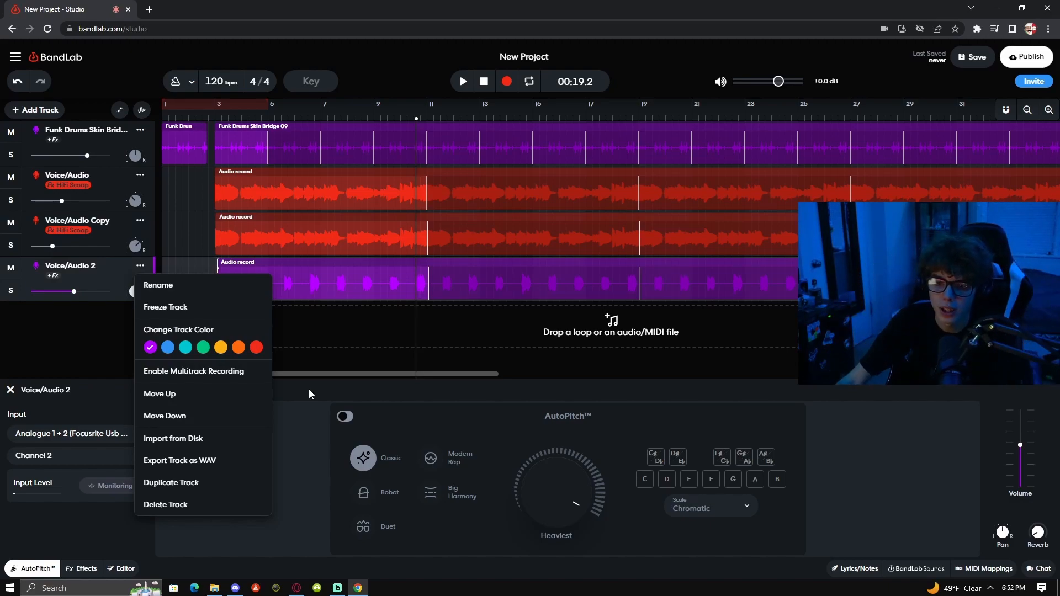
{"action": "left_click", "coordinate": [516, 363]}
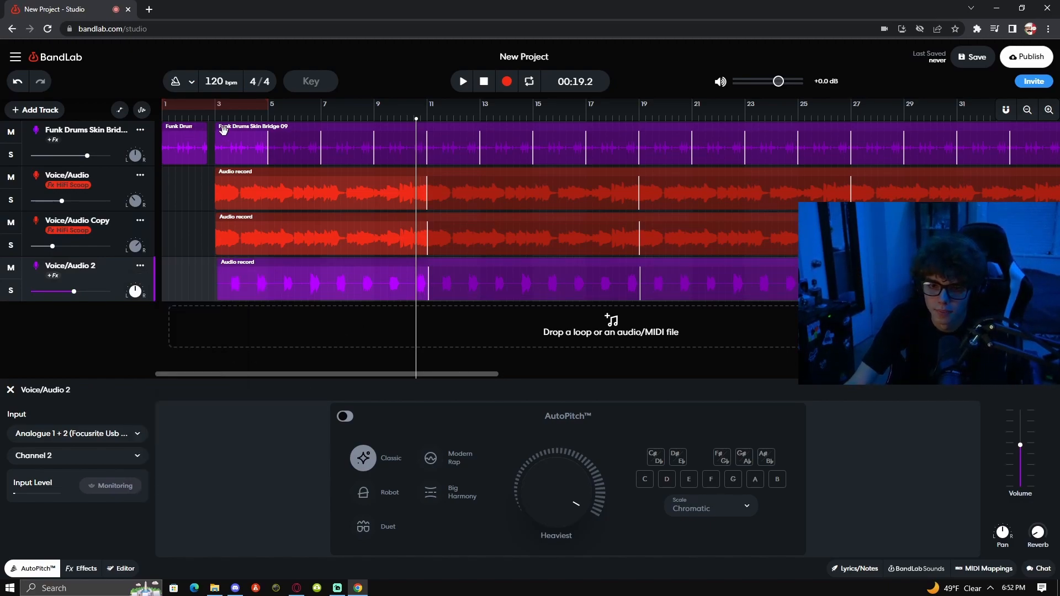
{"action": "left_click", "coordinate": [83, 568]}
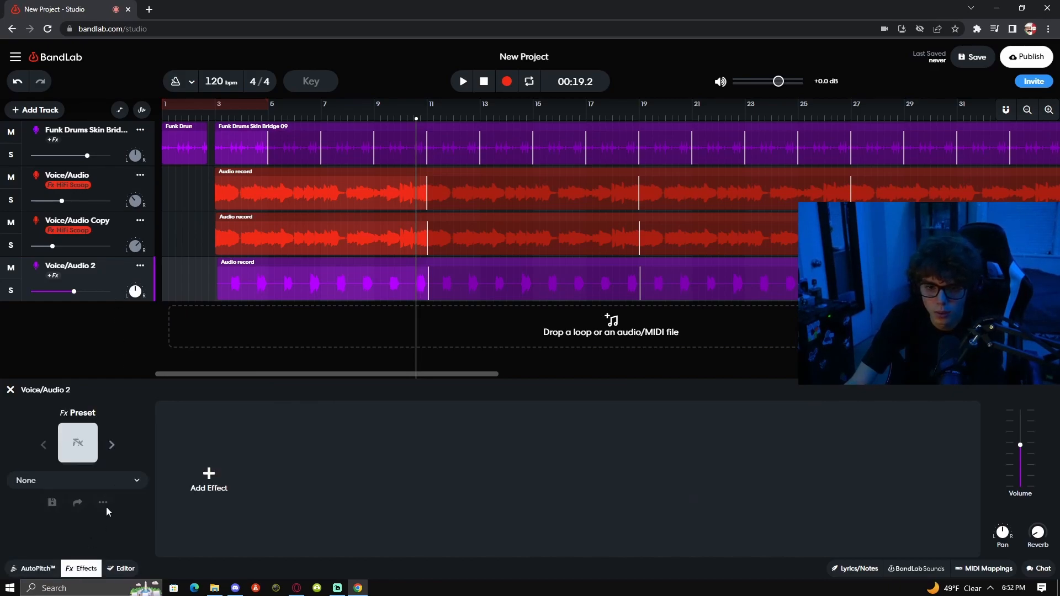
{"action": "left_click", "coordinate": [213, 118]}
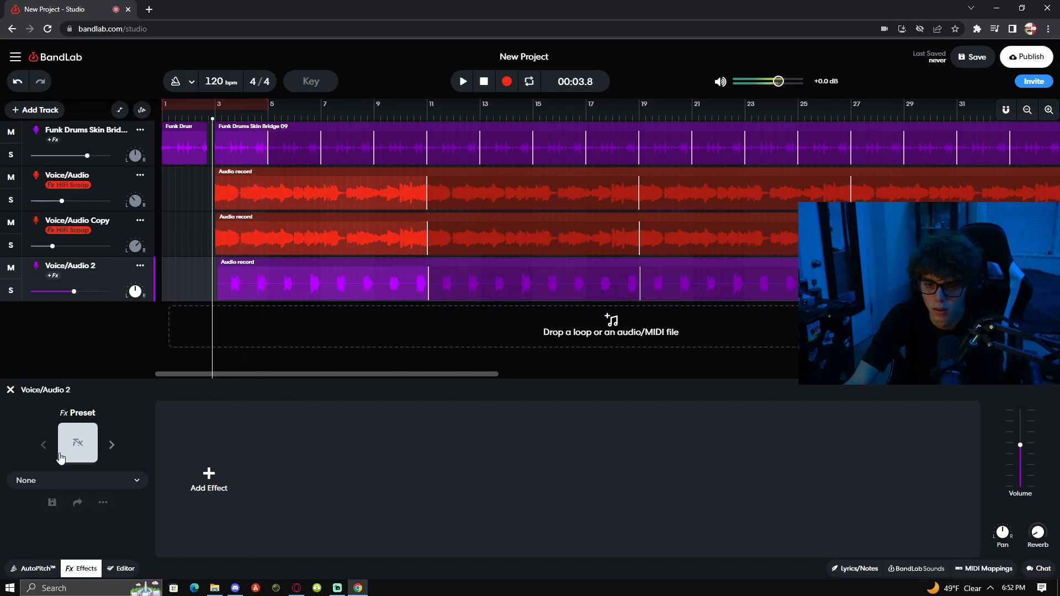
{"action": "key", "text": "space"}
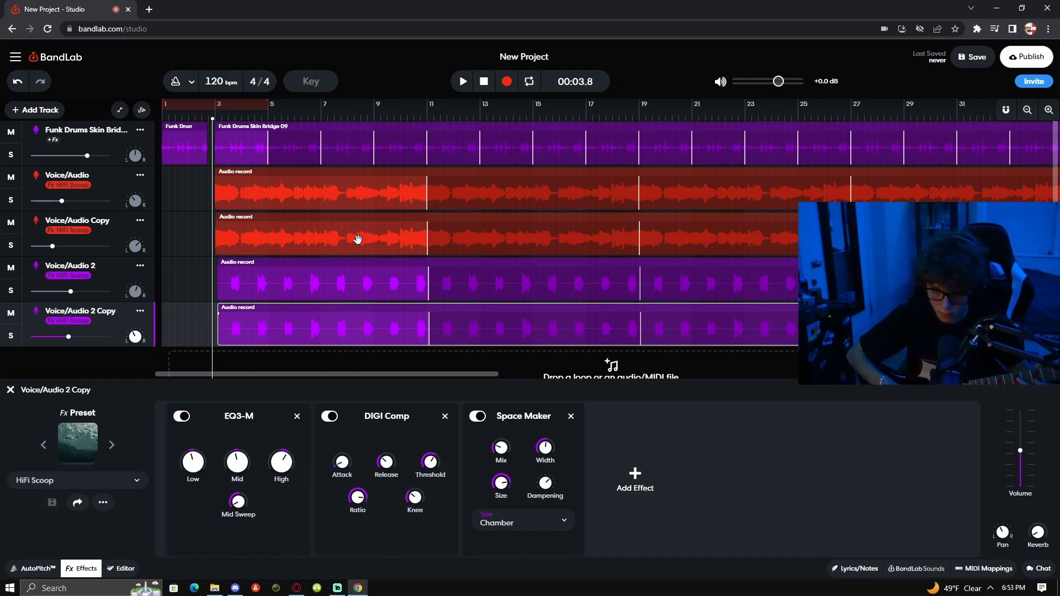
Record another part on a new Voice/Audio 3 track from just before bar 3, and loop it to bar 35 with the HiFi Scoop preset
{"action": "left_click", "coordinate": [507, 81]}
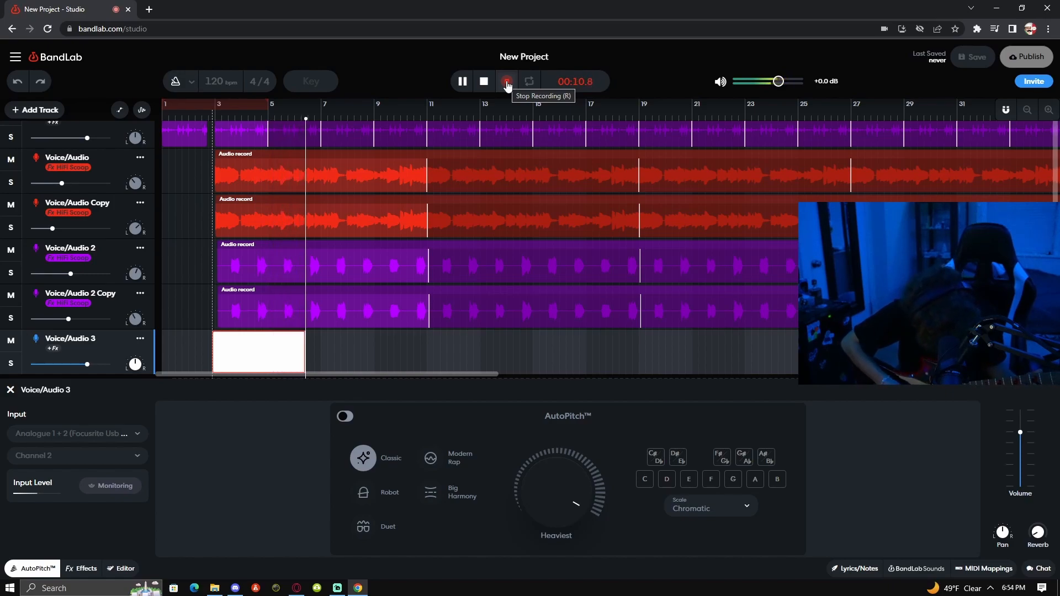
{"action": "left_click", "coordinate": [484, 81]}
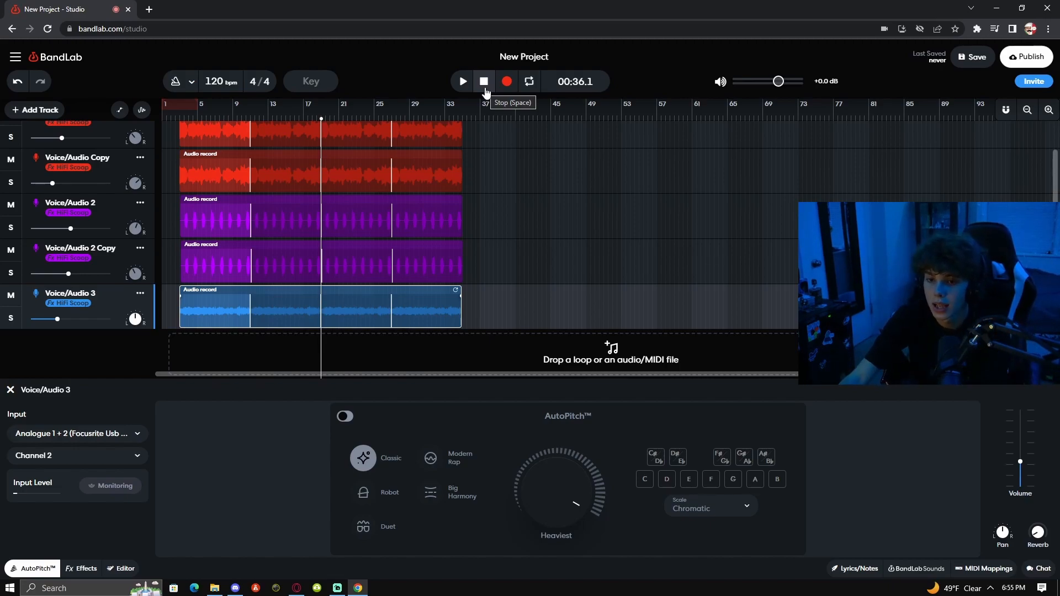
Play the song from the start and lower Voice/Audio 2 and its copy to about -9.2 dB
{"action": "scroll", "coordinate": [286, 238], "scroll_direction": "up", "scroll_amount": 2}
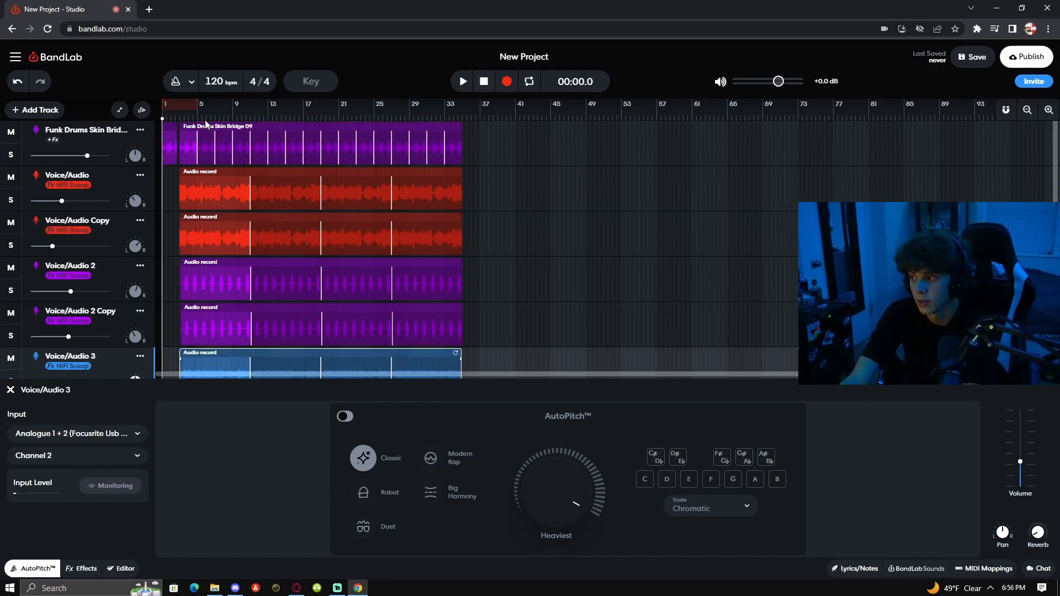
{"action": "key", "text": "space"}
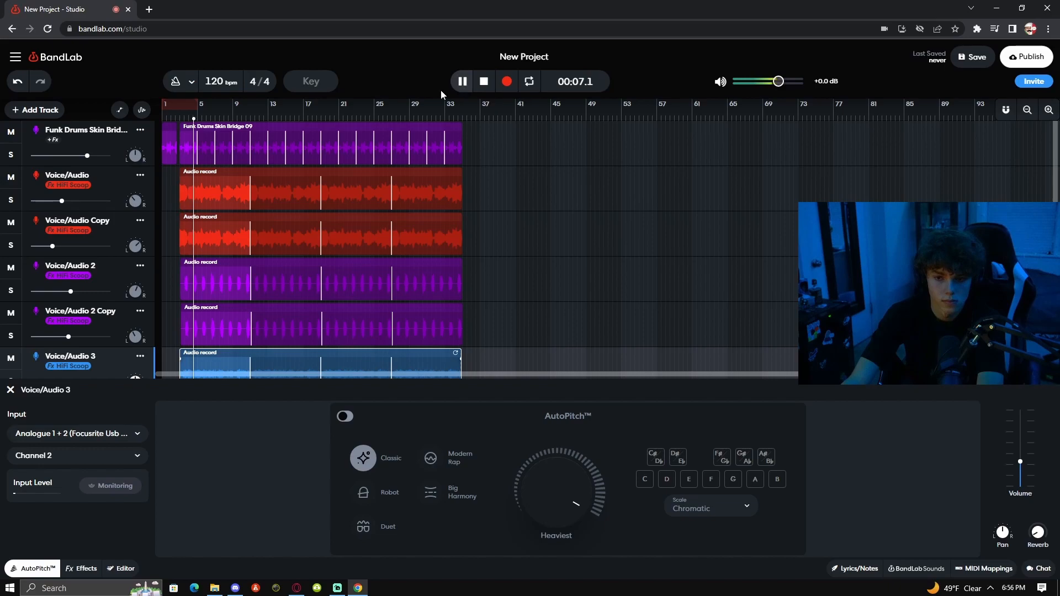
{"action": "left_click_drag", "start_coordinate": [70, 291], "coordinate": [64, 291]}
{"action": "left_click_drag", "start_coordinate": [68, 336], "coordinate": [64, 335]}
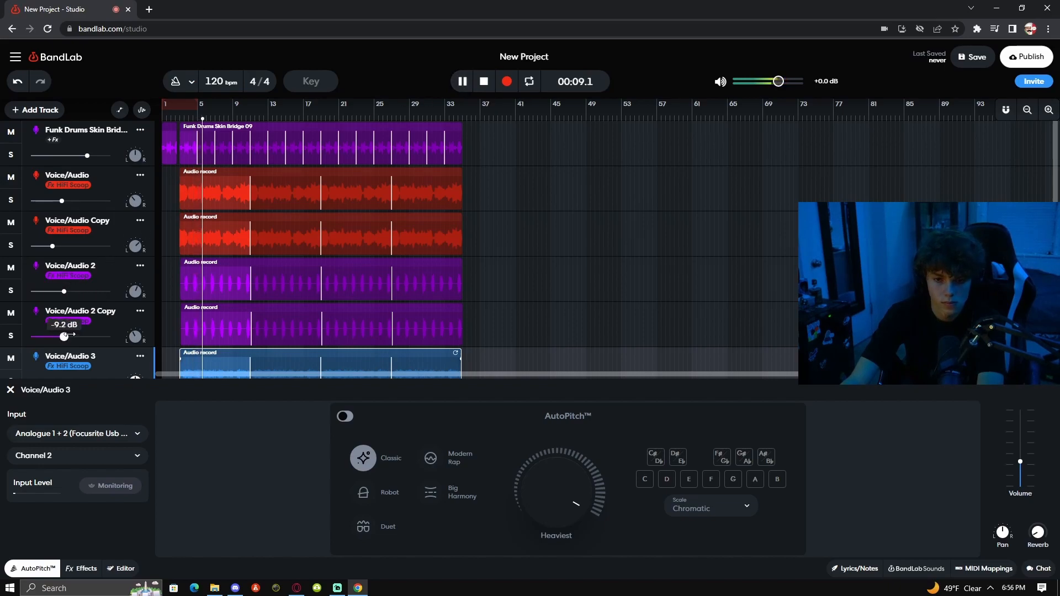
{"action": "scroll", "coordinate": [455, 182], "scroll_direction": "down", "scroll_amount": 2}
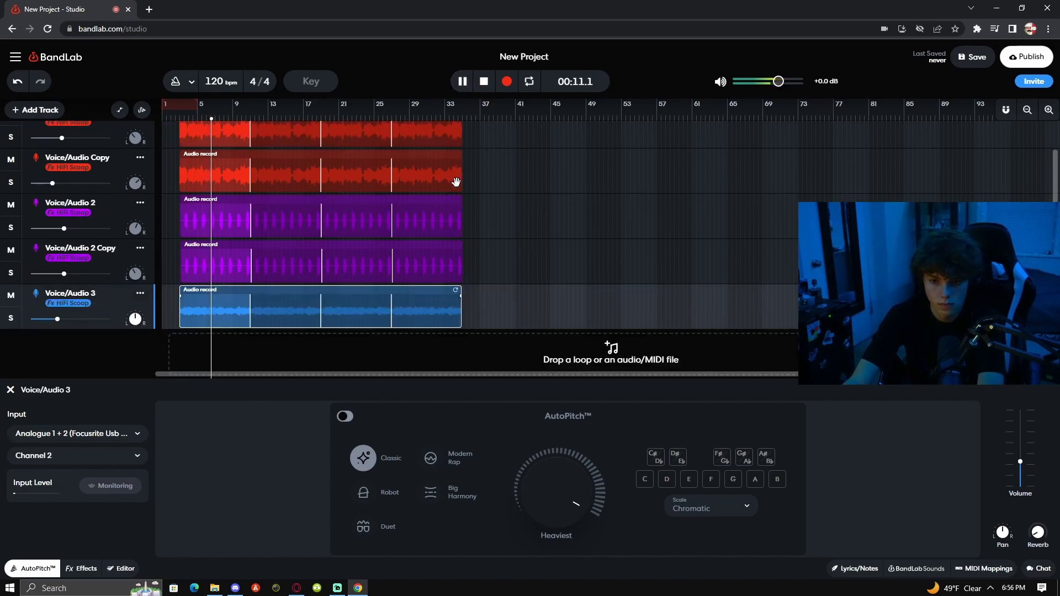